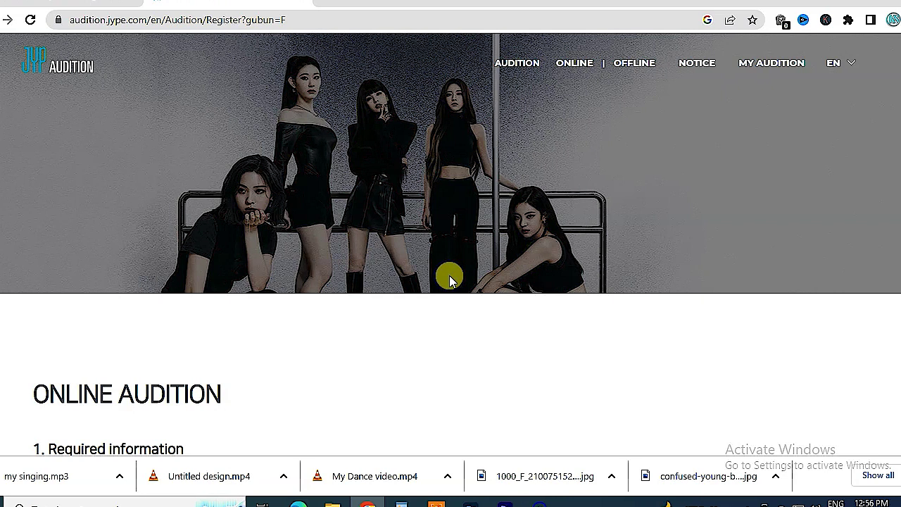
# - Search Google in a new tab for 'top 5 kpop companies'
pyautogui.click(325, 3)
pyautogui.write('agr')
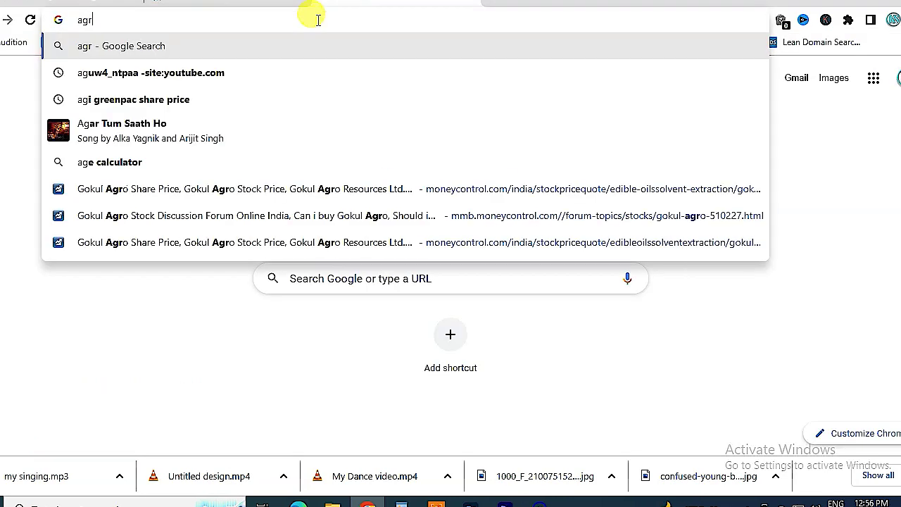
pyautogui.press('BackSpace')
pyautogui.press('BackSpace')
pyautogui.press('BackSpace')
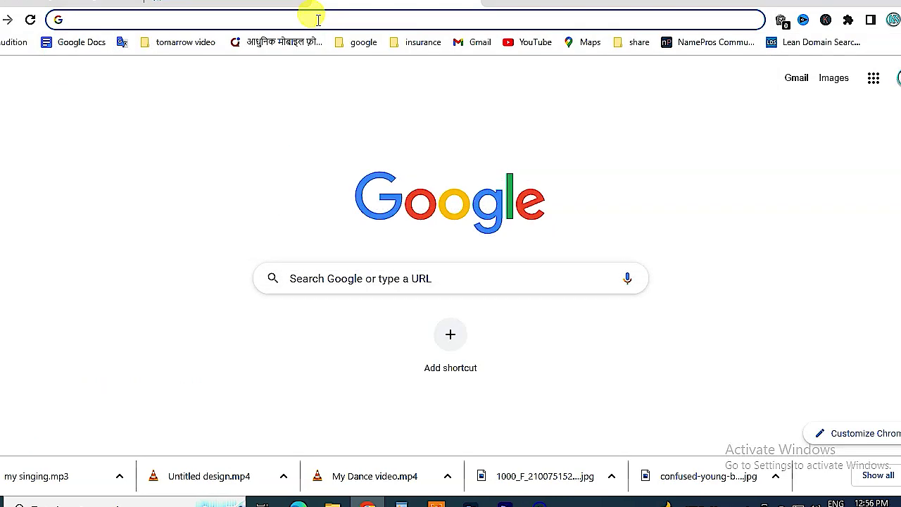
pyautogui.write('top ')
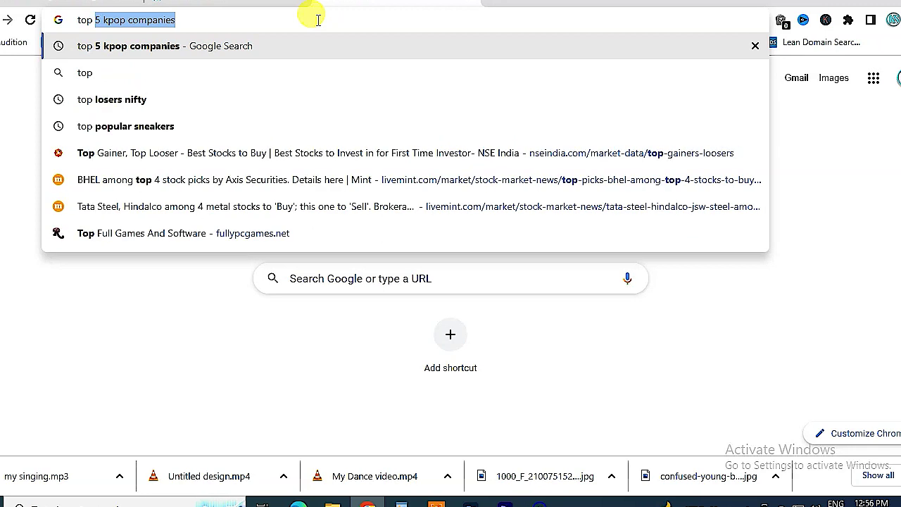
pyautogui.write('5 kpop companies')
pyautogui.press('Return')
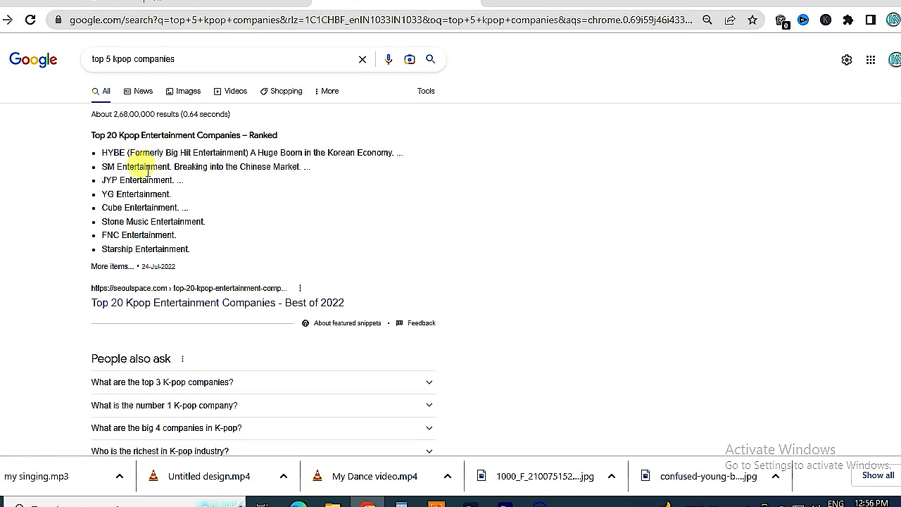
# - Highlight JYP Entertainment in the results and bring the jyp audition-files folder forward
pyautogui.moveTo(109, 180); pyautogui.dragTo(176, 180)
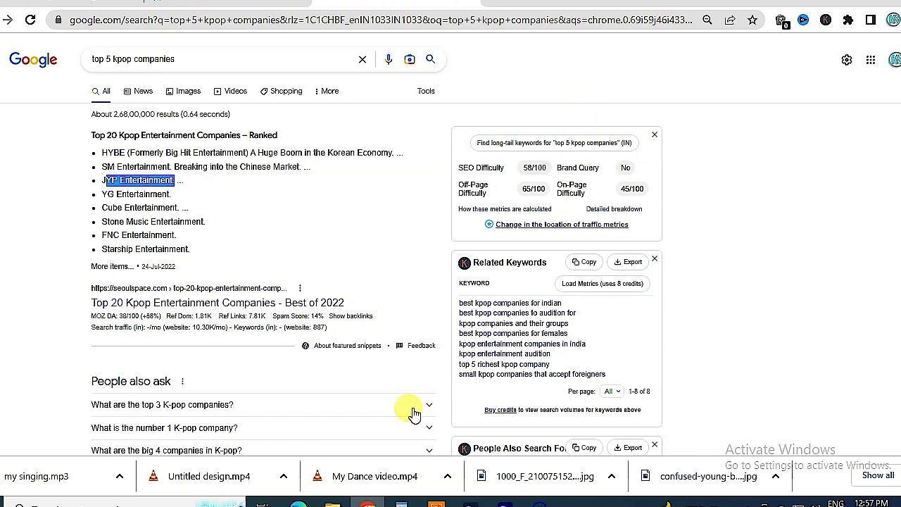
pyautogui.moveTo(332, 501)
pyautogui.click(422, 443)
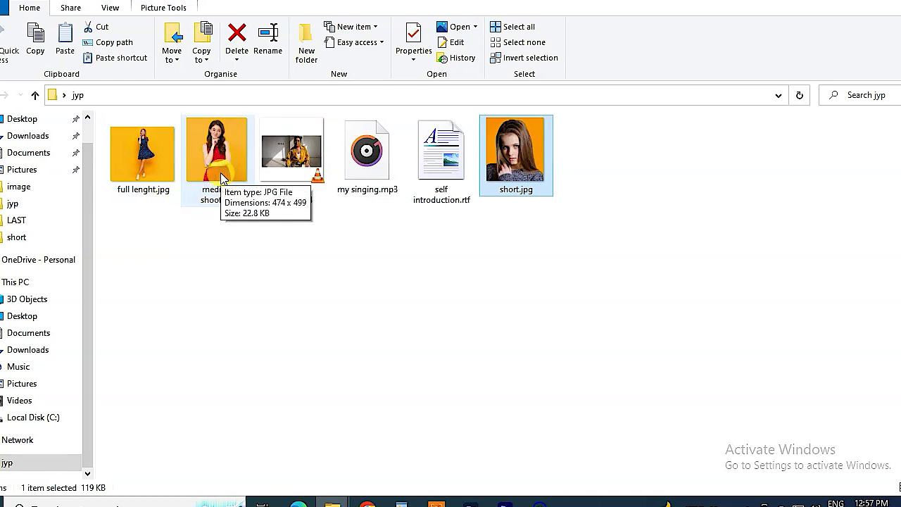
pyautogui.doubleClick(536, 172)
pyautogui.press('Left')
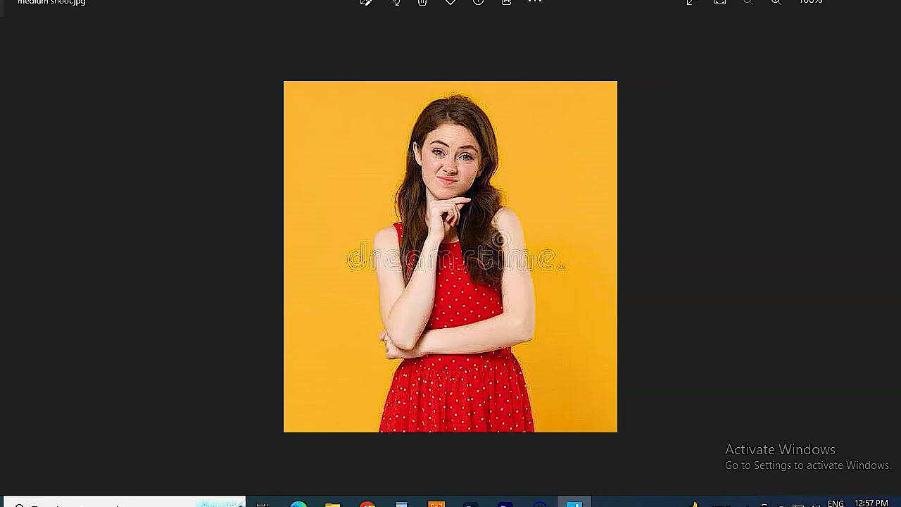
pyautogui.press('Left')
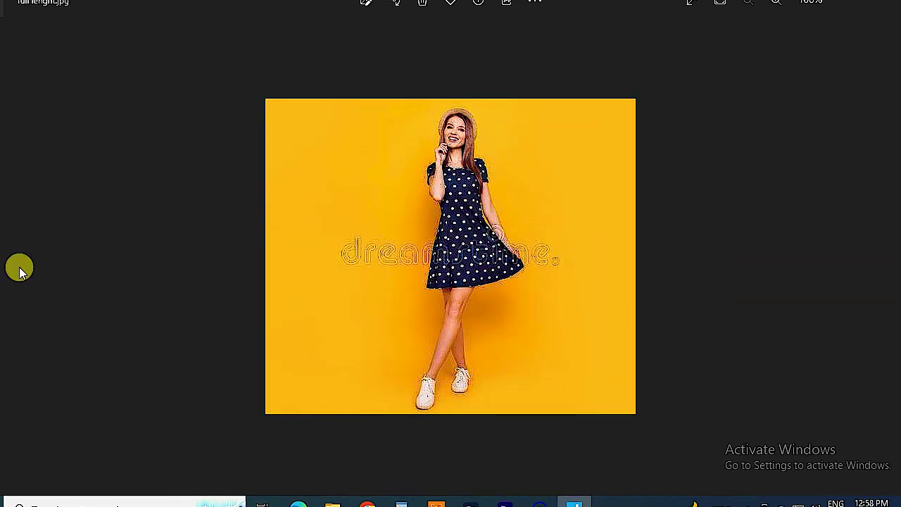
pyautogui.hotkey('alt', 'F4')
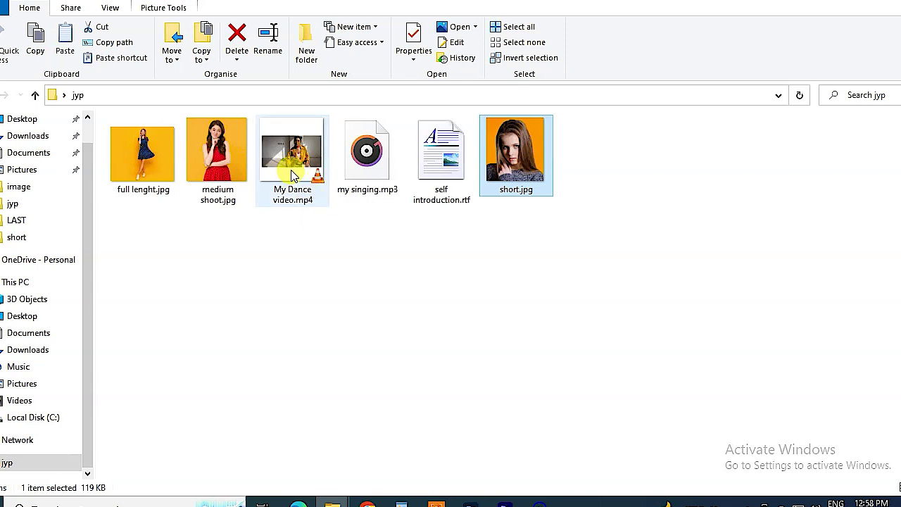
pyautogui.moveTo(291, 172)
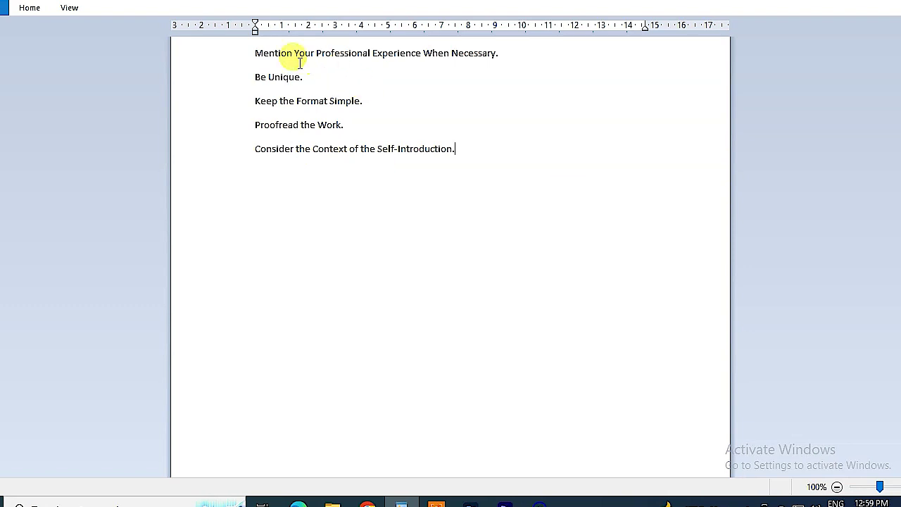
pyautogui.moveTo(255, 52); pyautogui.dragTo(443, 48)
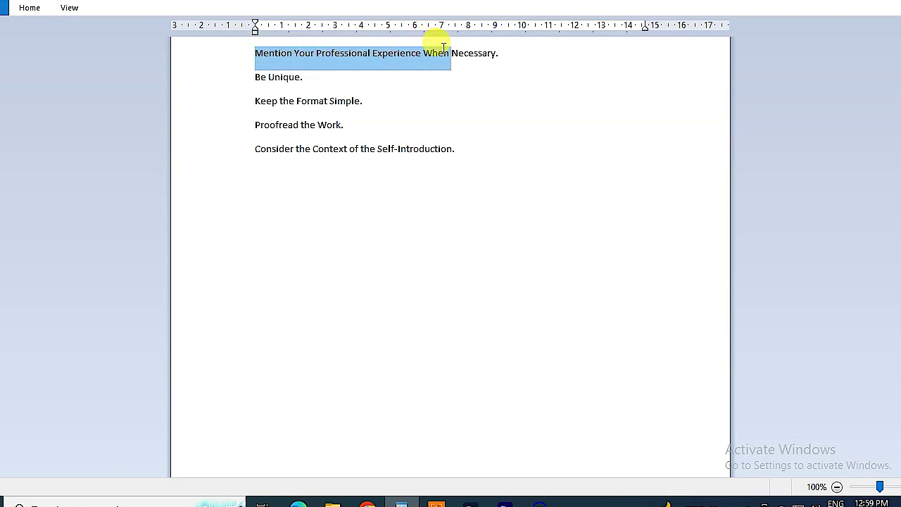
pyautogui.moveTo(255, 78); pyautogui.dragTo(299, 82)
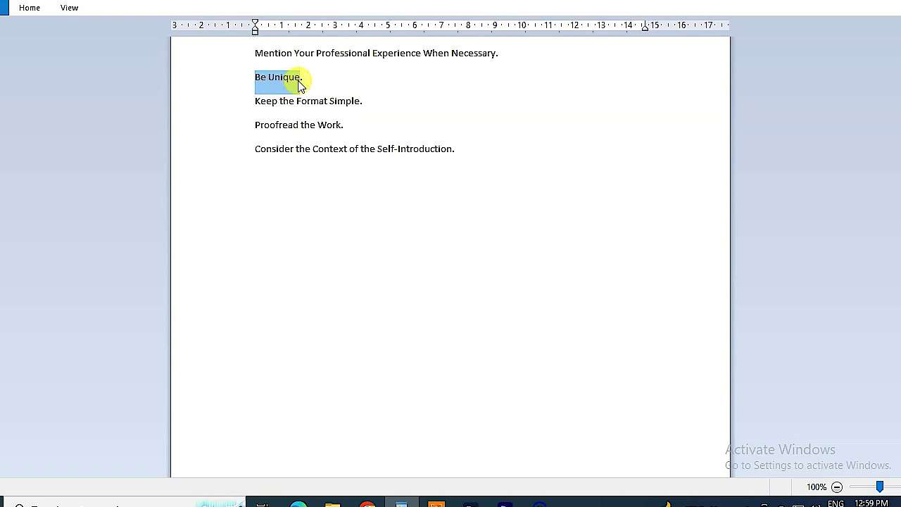
pyautogui.moveTo(275, 102); pyautogui.dragTo(343, 111)
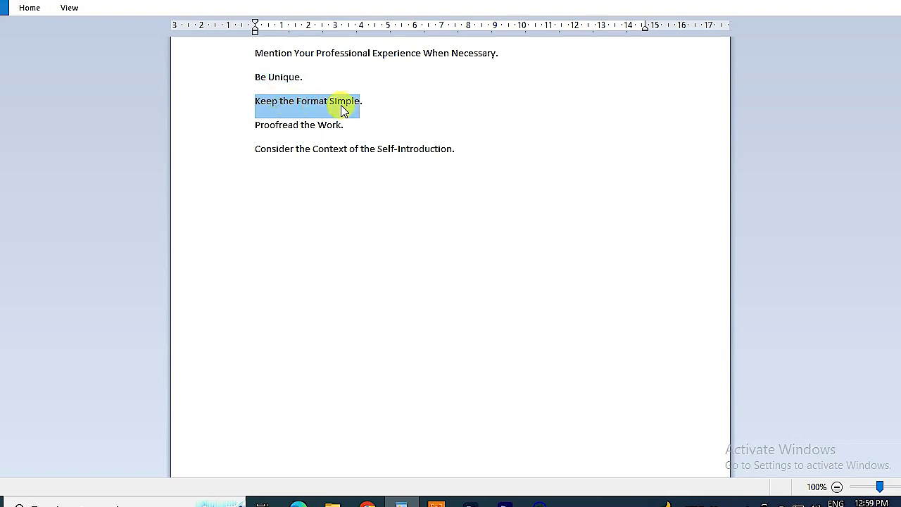
pyautogui.moveTo(344, 128); pyautogui.dragTo(262, 132)
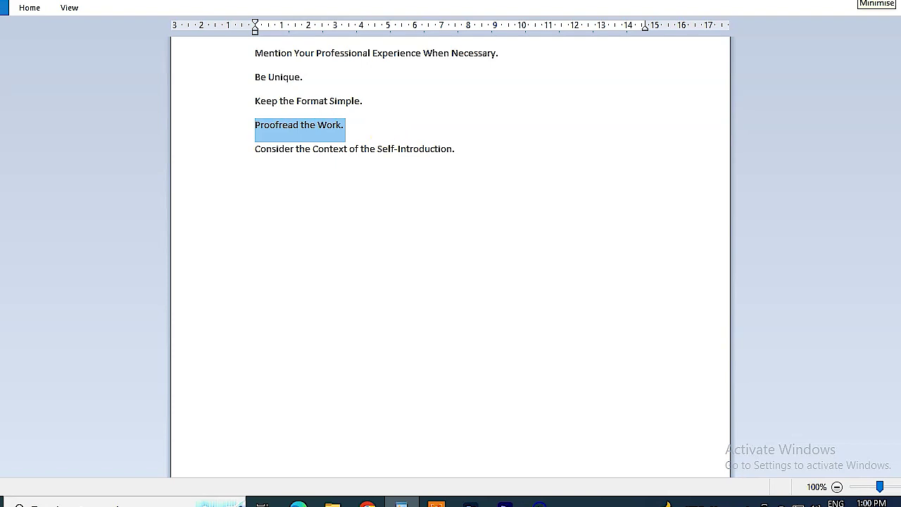
pyautogui.click(853, 2)
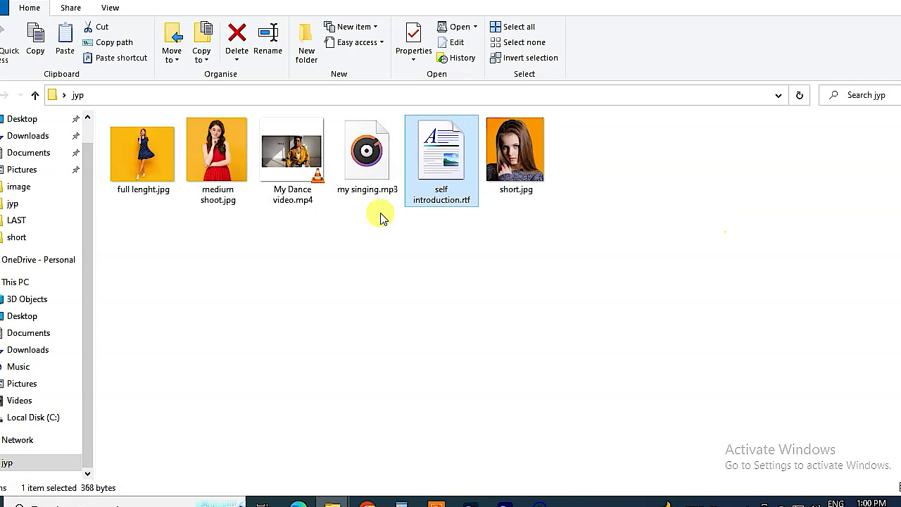
# - Switch from File Explorer to the YouTube JYP audition tutorial video
pyautogui.moveTo(218, 194)
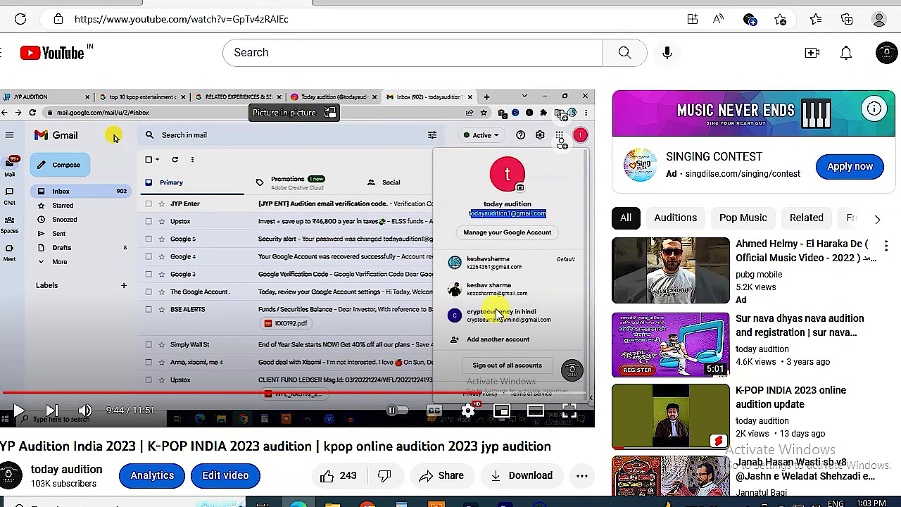
# - Play the tutorial, pausing at the form details and again at the file uploads
pyautogui.click(19, 409)
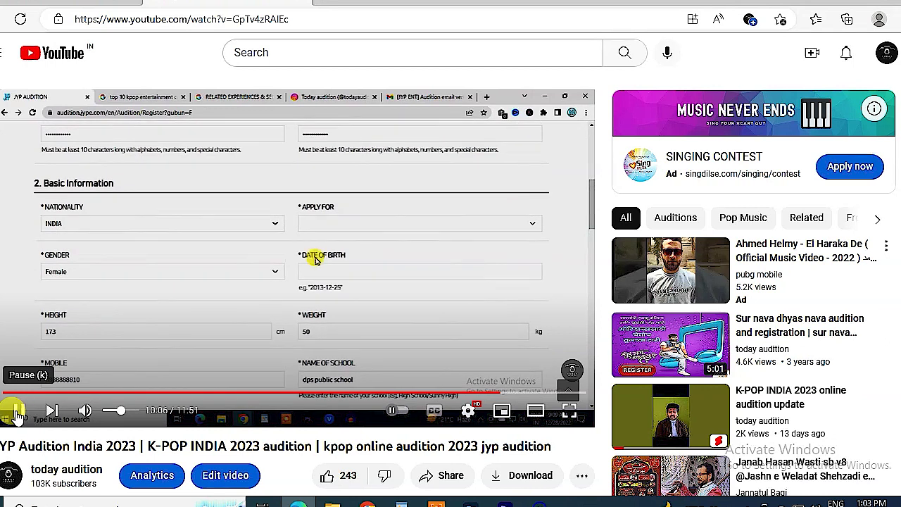
pyautogui.click(15, 412)
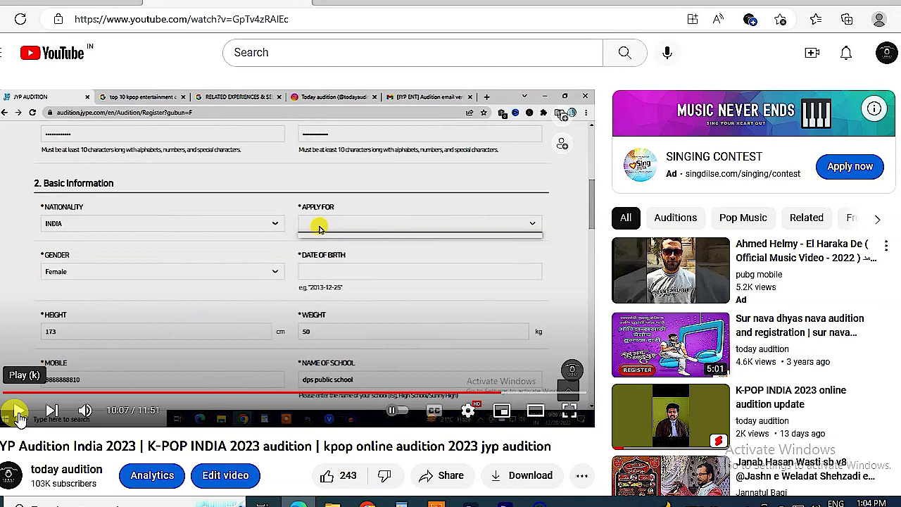
pyautogui.click(17, 415)
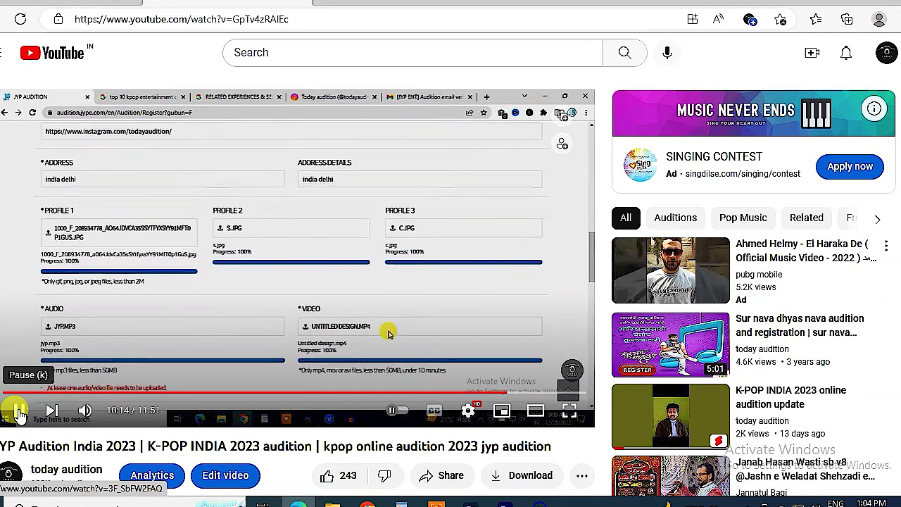
pyautogui.click(19, 411)
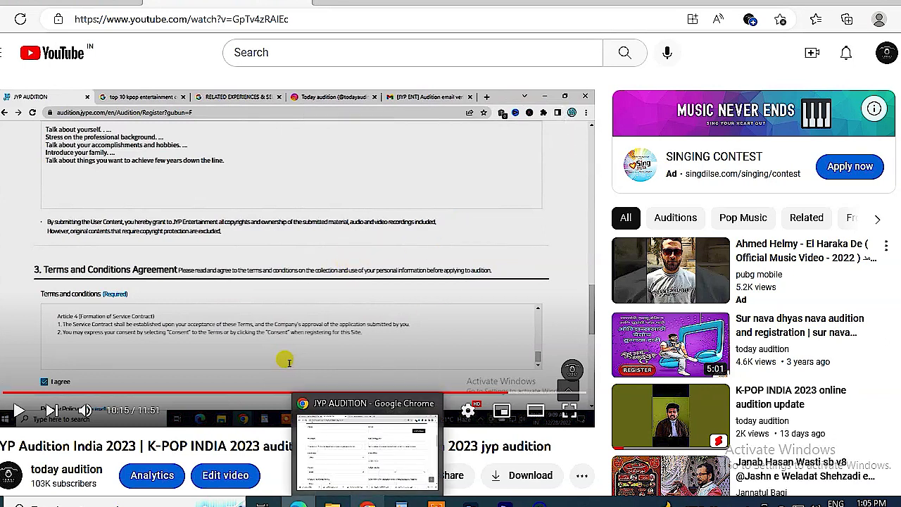
# - Return to the JYP AUDITION window showing the online registration form
pyautogui.click(372, 440)
pyautogui.scroll(3, 479, 201)
pyautogui.click(496, 319)
pyautogui.scroll(-1, 497, 319)
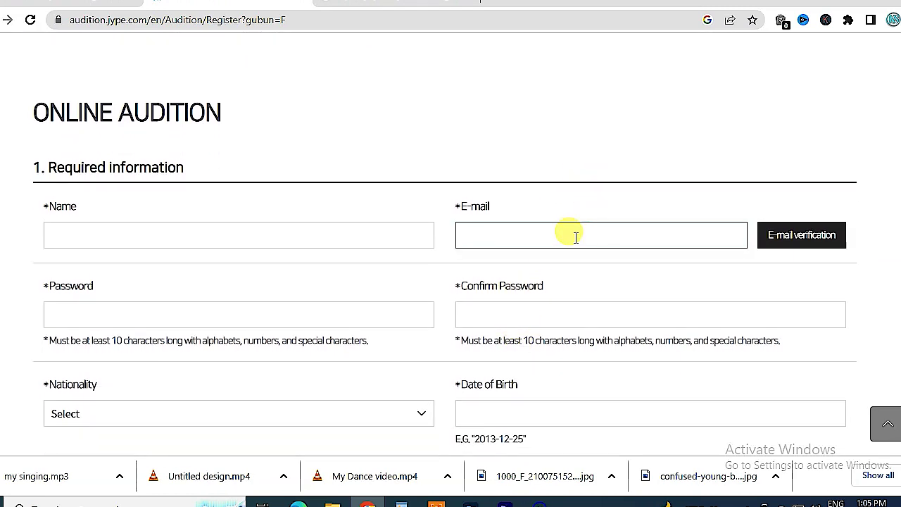
# - Go back through the country-choice page to the 2023 JYP audition home page
pyautogui.hotkey('alt', 'Left')
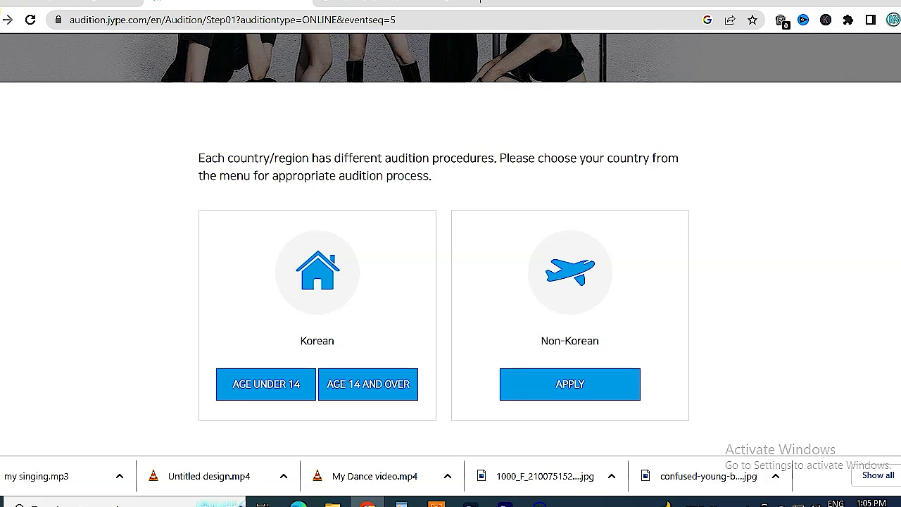
pyautogui.click(7, 20)
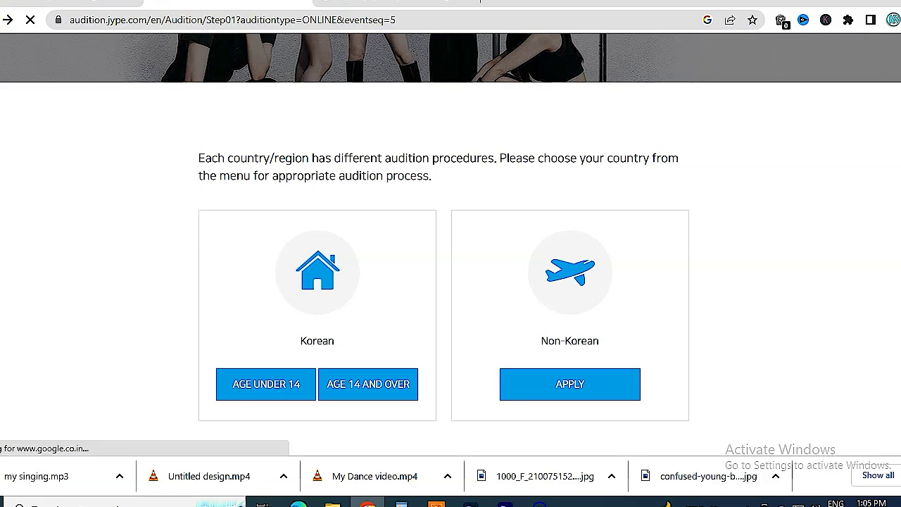
pyautogui.scroll(5, 145, 64)
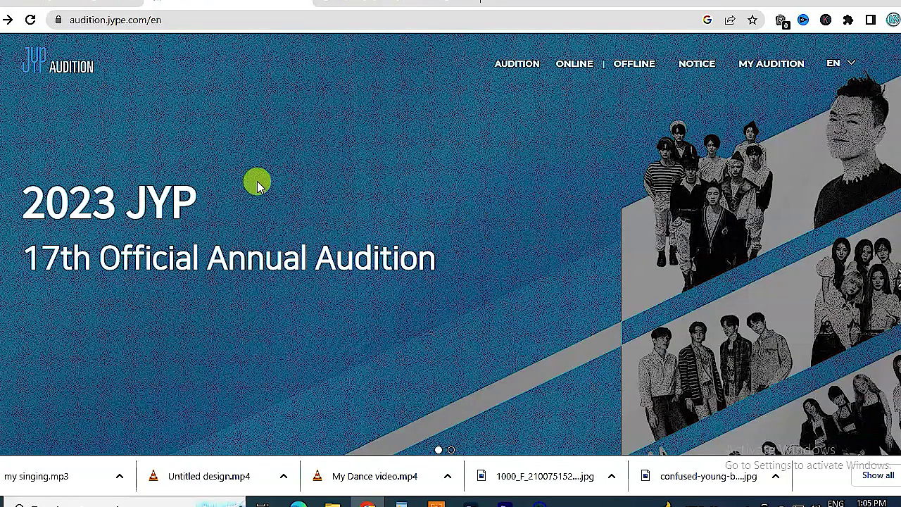
# - Start the online audition and choose APPLY under Non-Korean
pyautogui.scroll(-4, 331, 158)
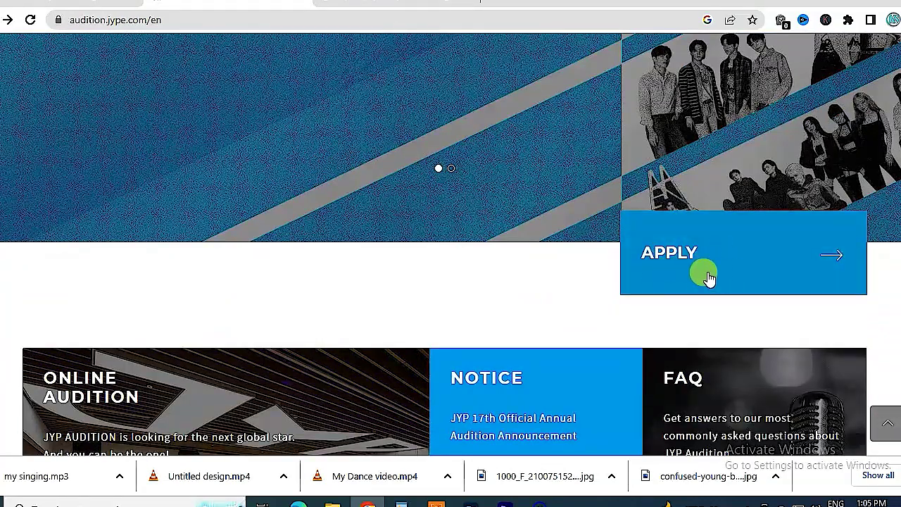
pyautogui.scroll(-4, 201, 165)
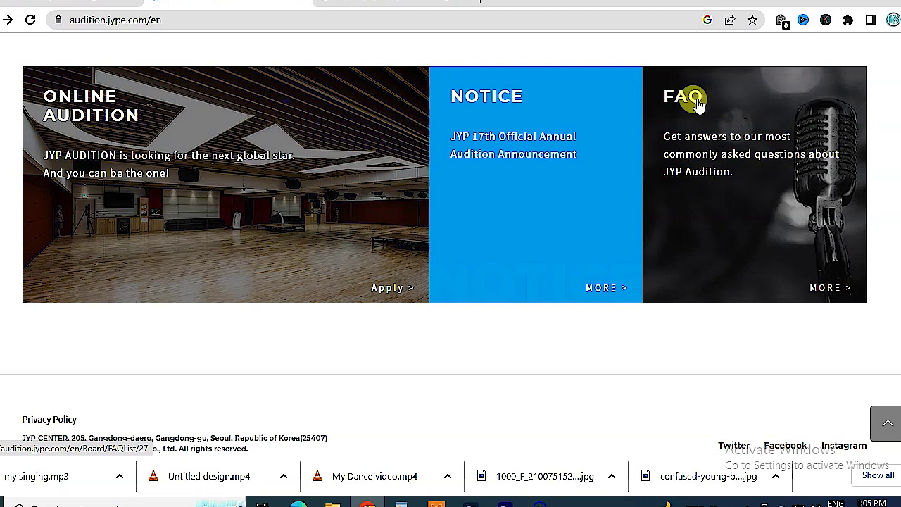
pyautogui.scroll(4, 788, 172)
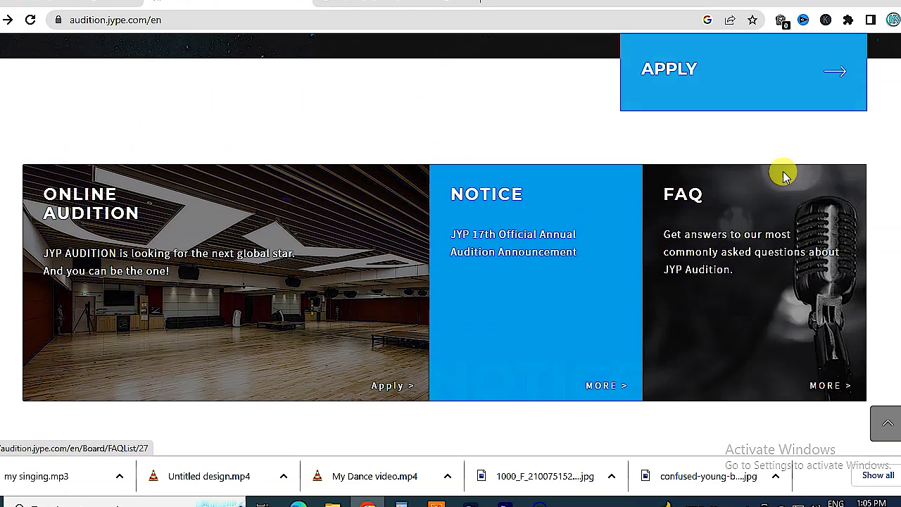
pyautogui.click(736, 262)
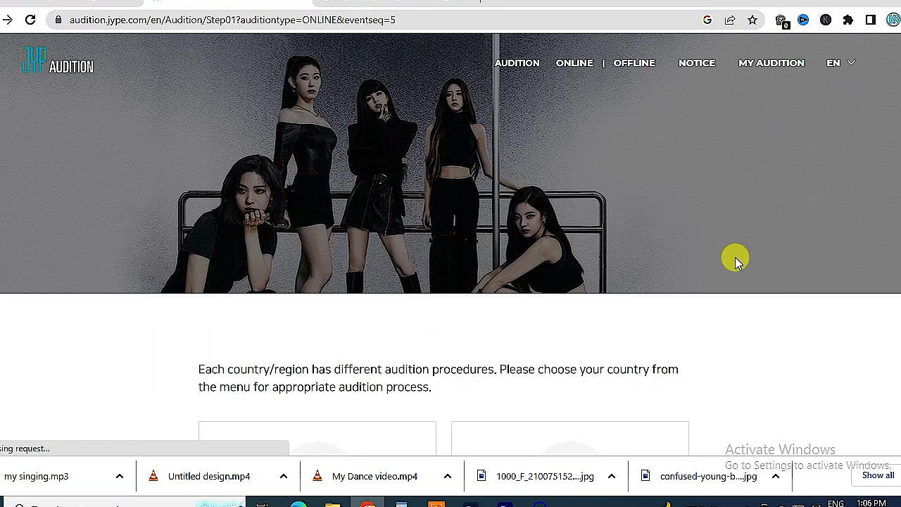
pyautogui.scroll(-2, 696, 162)
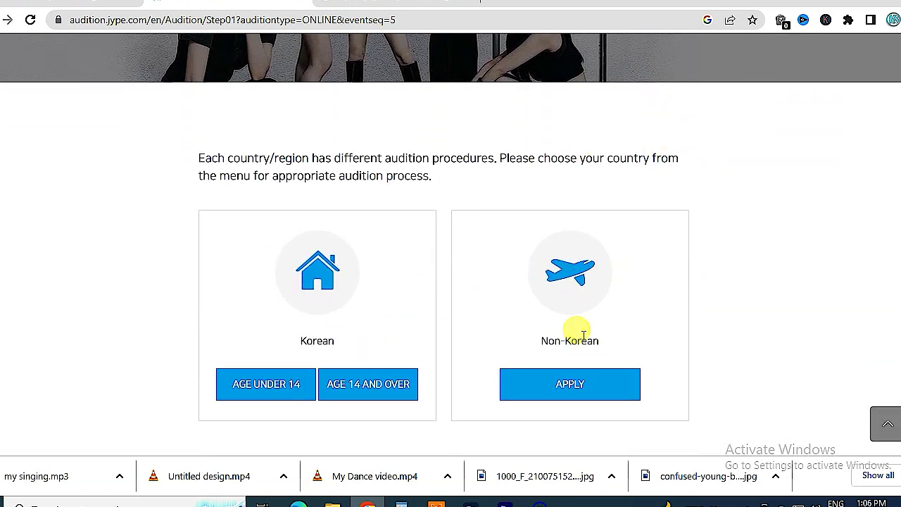
pyautogui.click(599, 386)
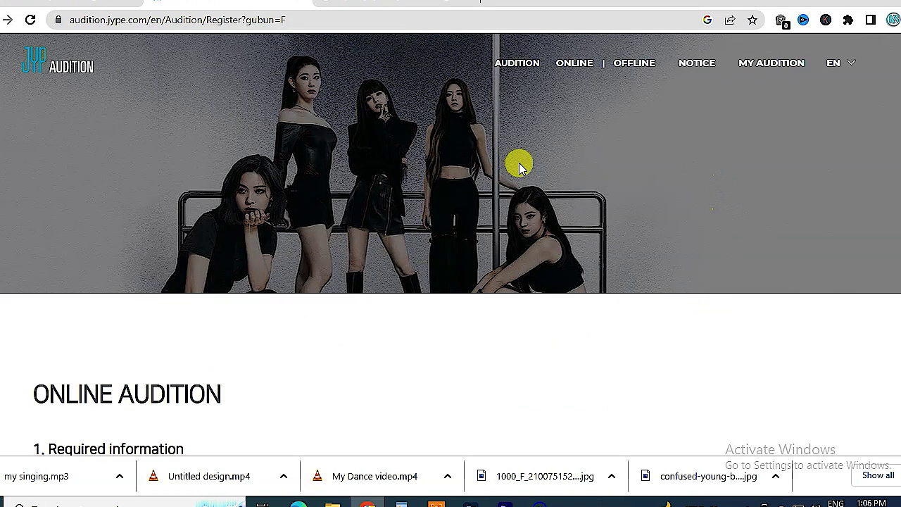
pyautogui.scroll(-3, 376, 272)
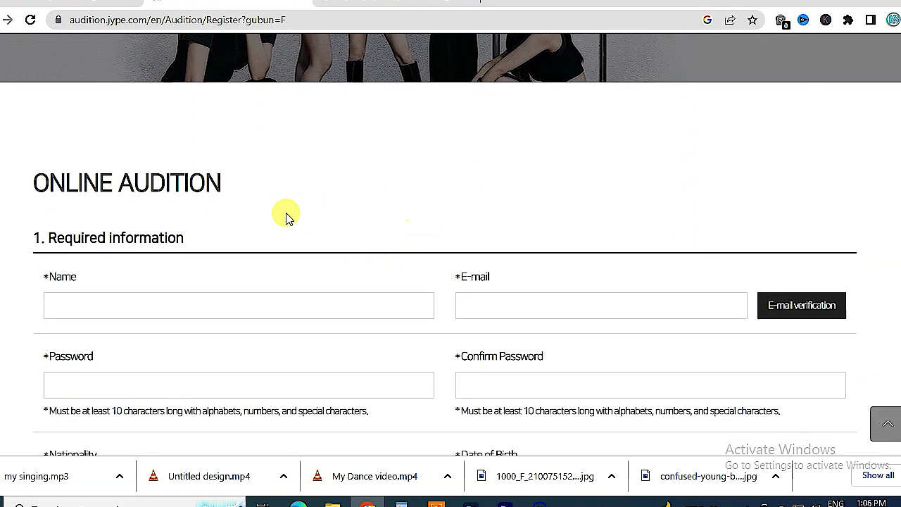
# - Type the applicant's name and paste their e-mail address into the form
pyautogui.scroll(-1, 260, 243)
pyautogui.click(212, 230)
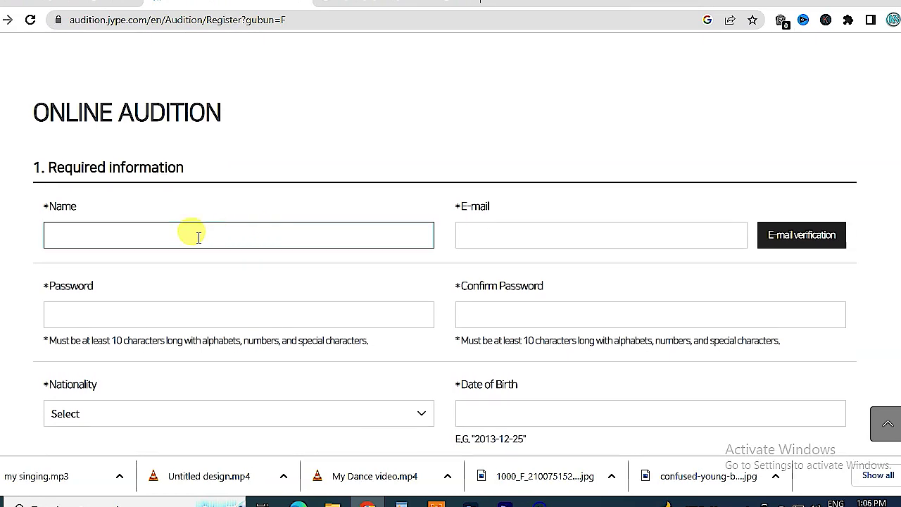
pyautogui.click(493, 239)
pyautogui.click(295, 310)
pyautogui.click(521, 322)
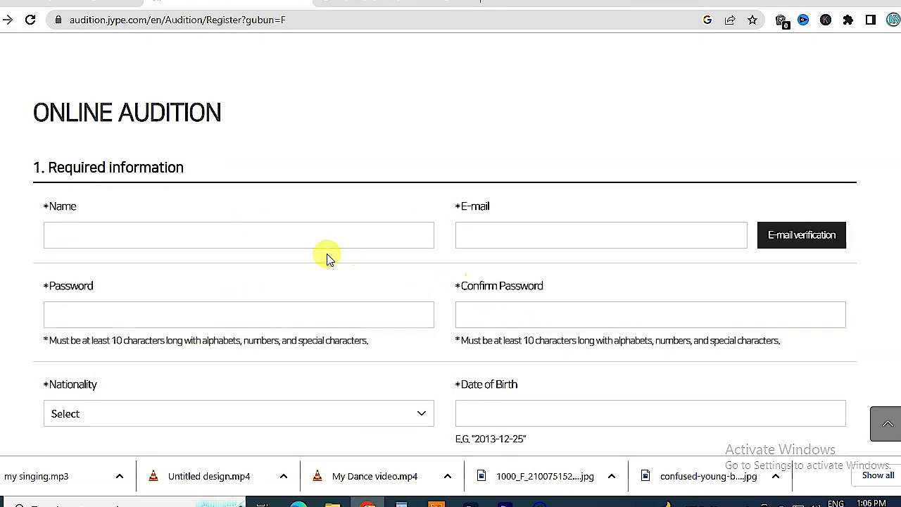
pyautogui.click(275, 235)
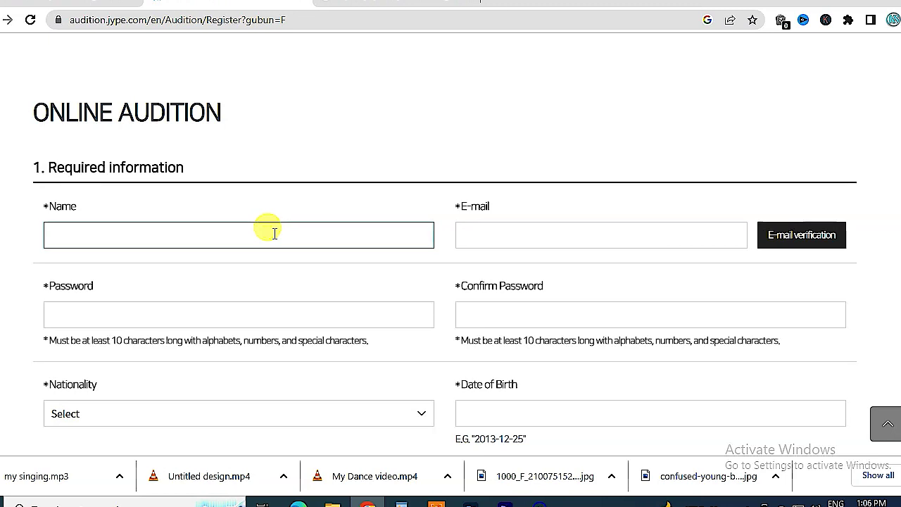
pyautogui.write('keshav')
pyautogui.click(577, 234)
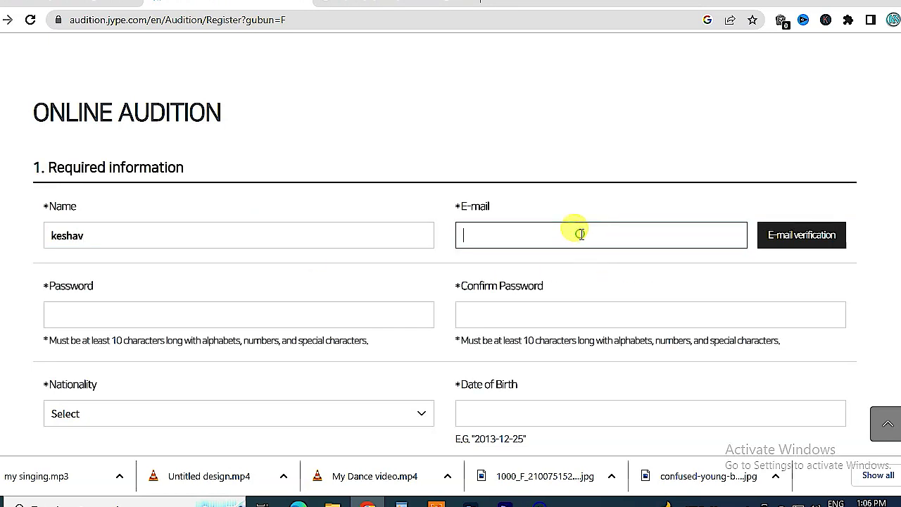
pyautogui.hotkey('ctrl', 'v')
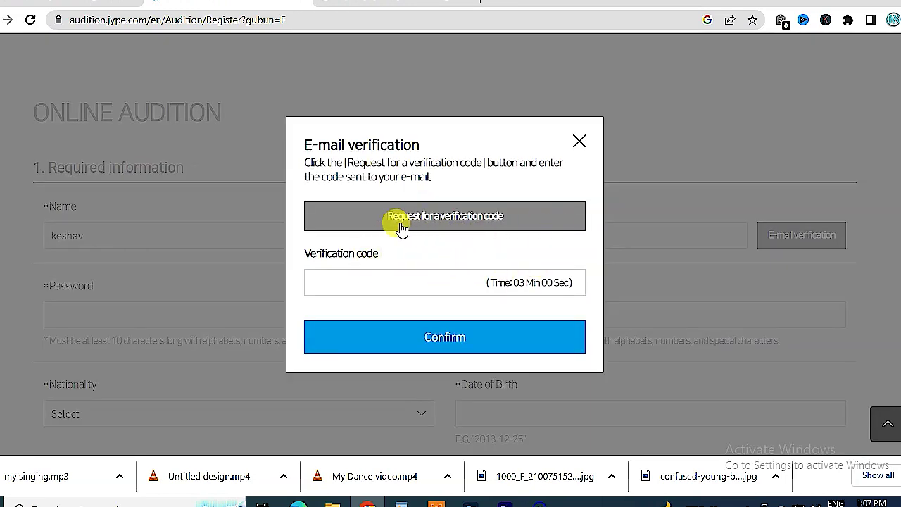
# - Request an e-mail verification code and select it in the JYP message in Gmail
pyautogui.click(494, 220)
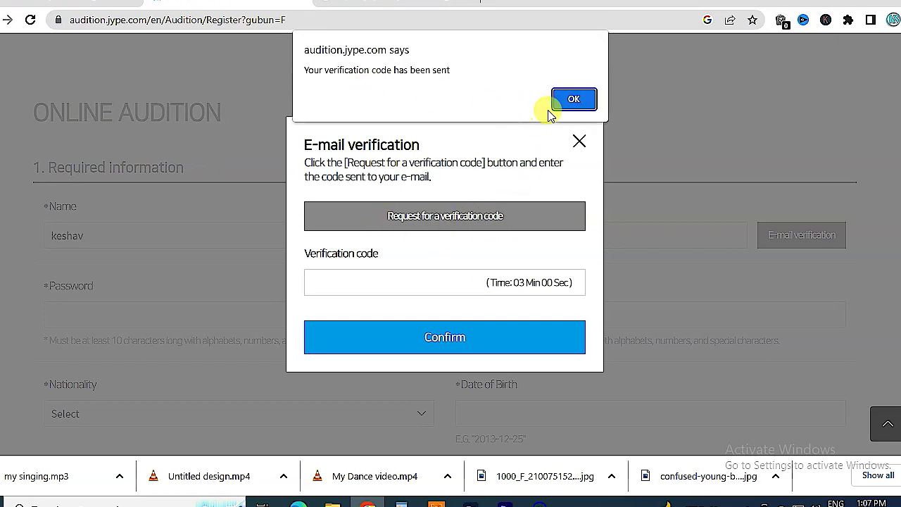
pyautogui.click(574, 100)
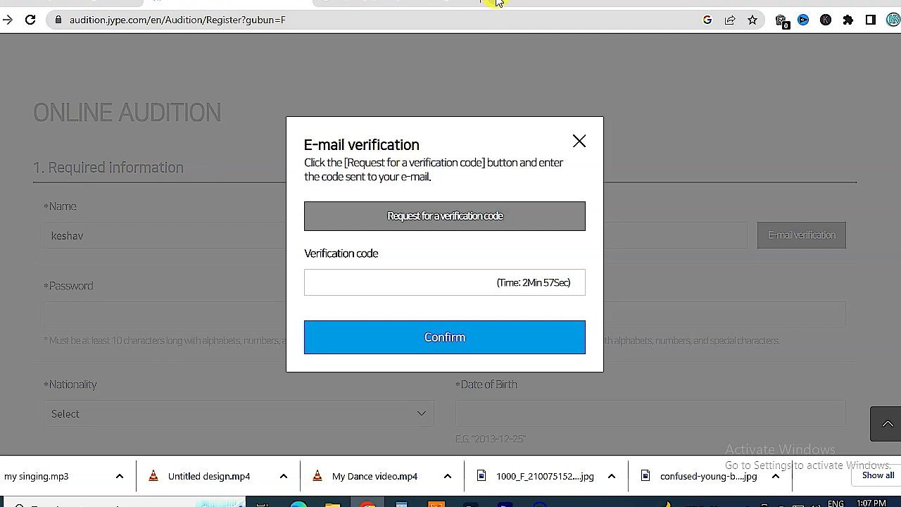
pyautogui.click(496, 2)
pyautogui.write('m')
pyautogui.press('Return')
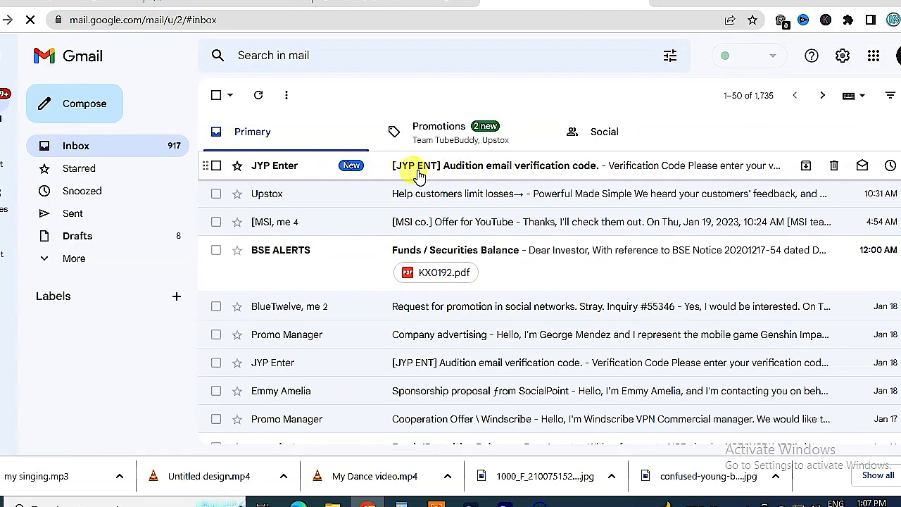
pyautogui.click(458, 173)
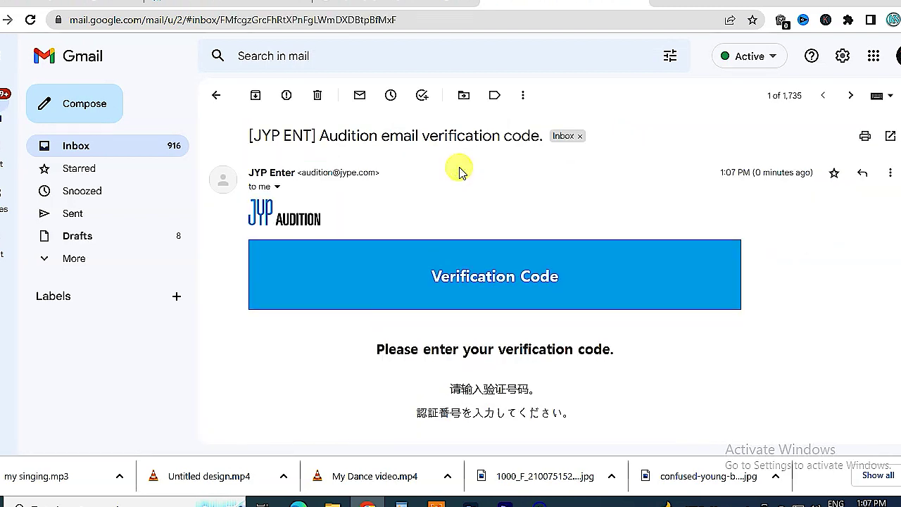
pyautogui.scroll(-3, 603, 278)
pyautogui.moveTo(459, 264); pyautogui.dragTo(533, 270)
pyautogui.hotkey('ctrl', 'c')
pyautogui.click(387, 4)
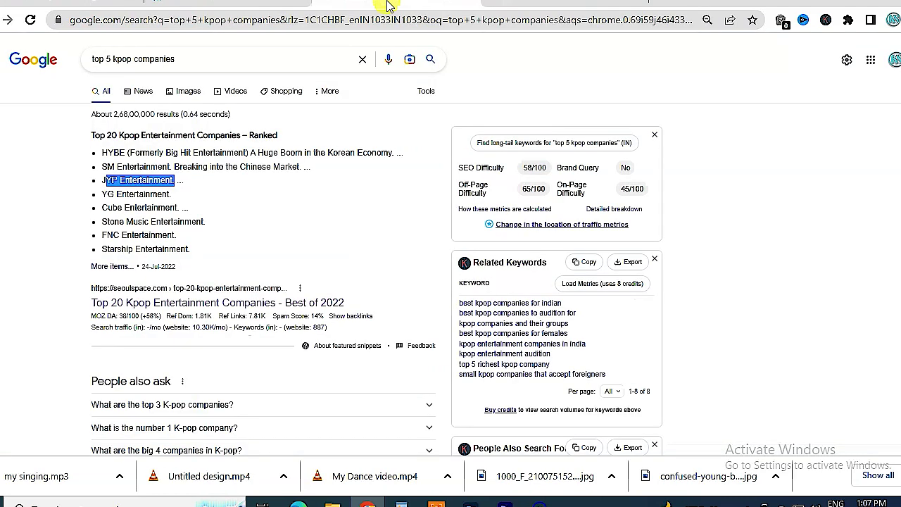
# - Paste the verification code and confirm the e-mail as verified
pyautogui.click(190, 3)
pyautogui.click(381, 280)
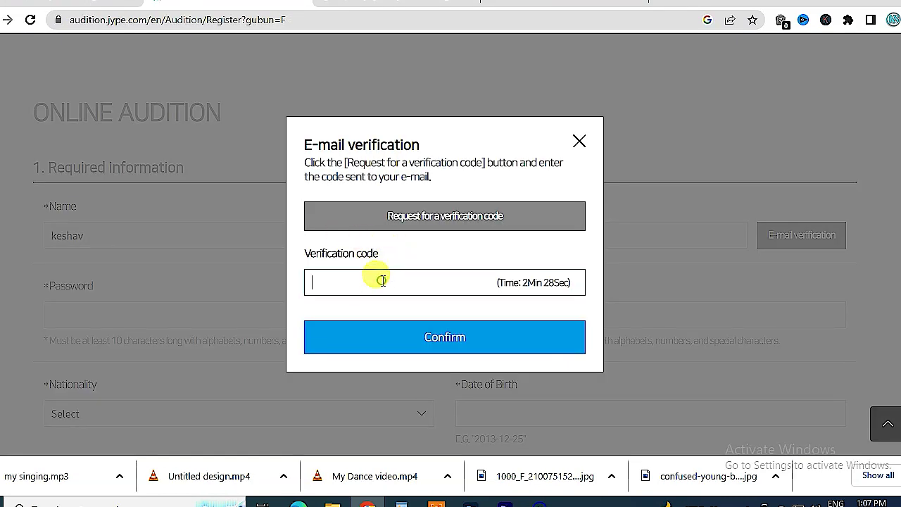
pyautogui.hotkey('ctrl', 'v')
pyautogui.click(462, 345)
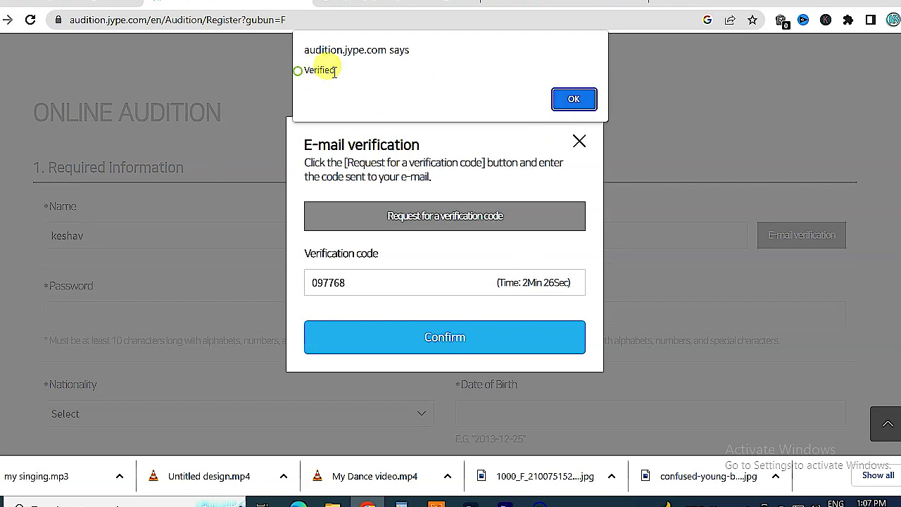
pyautogui.click(584, 100)
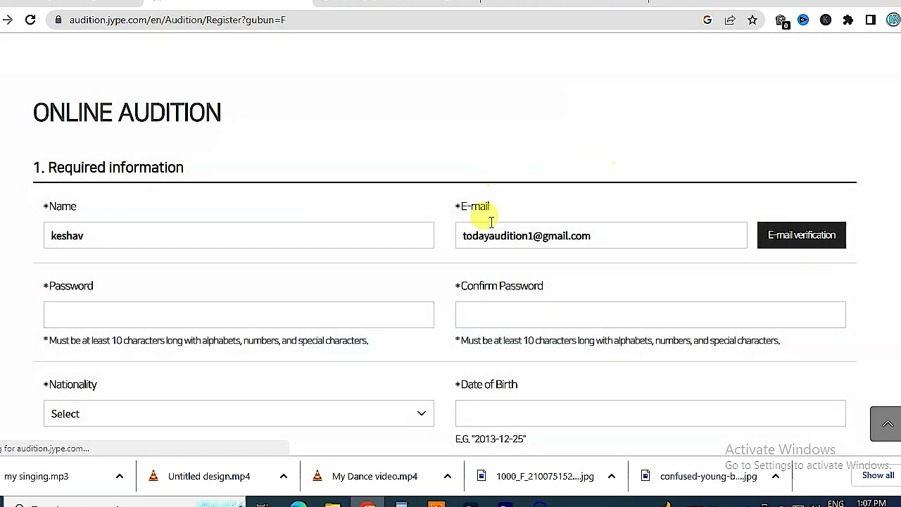
# - Enter the account password and recheck the name, e-mail and password entries
pyautogui.click(53, 315)
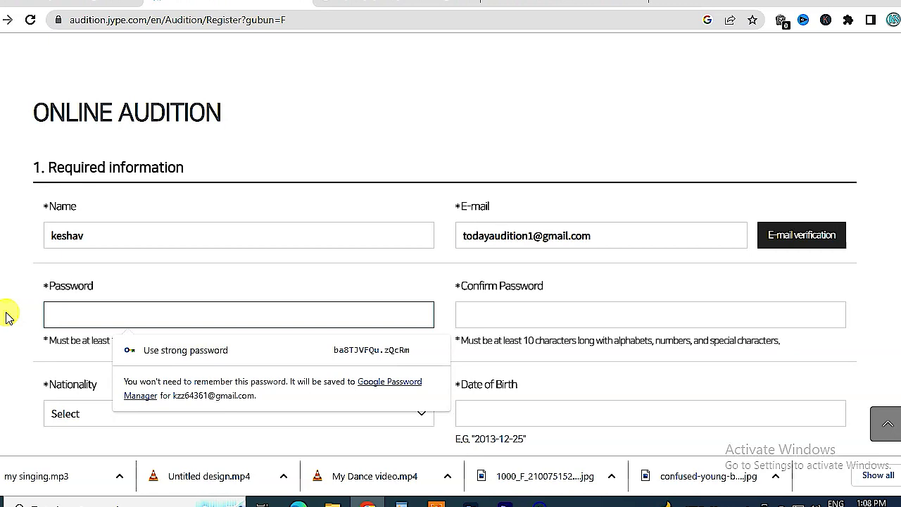
pyautogui.write('••')
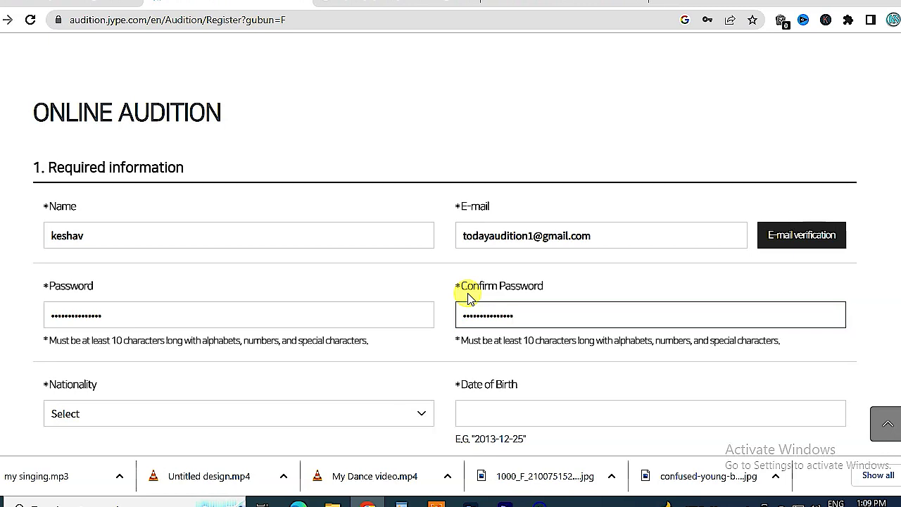
pyautogui.click(95, 235)
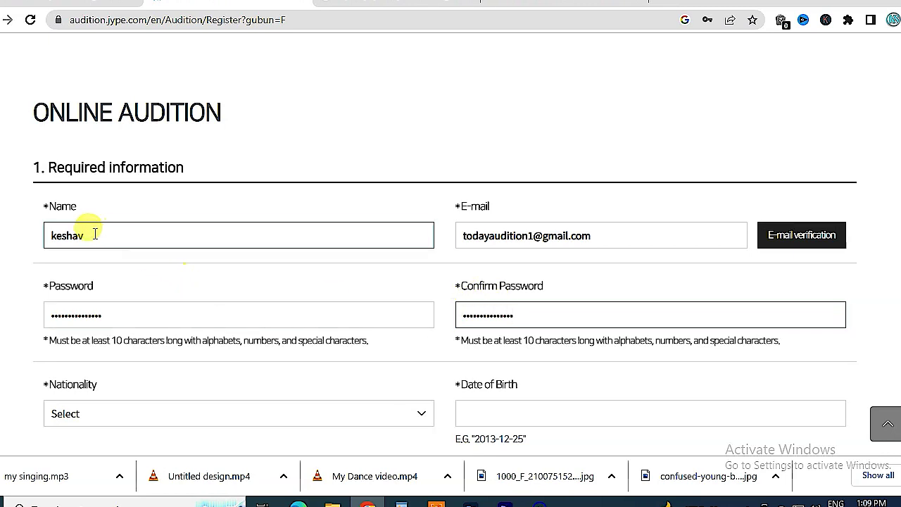
pyautogui.click(634, 235)
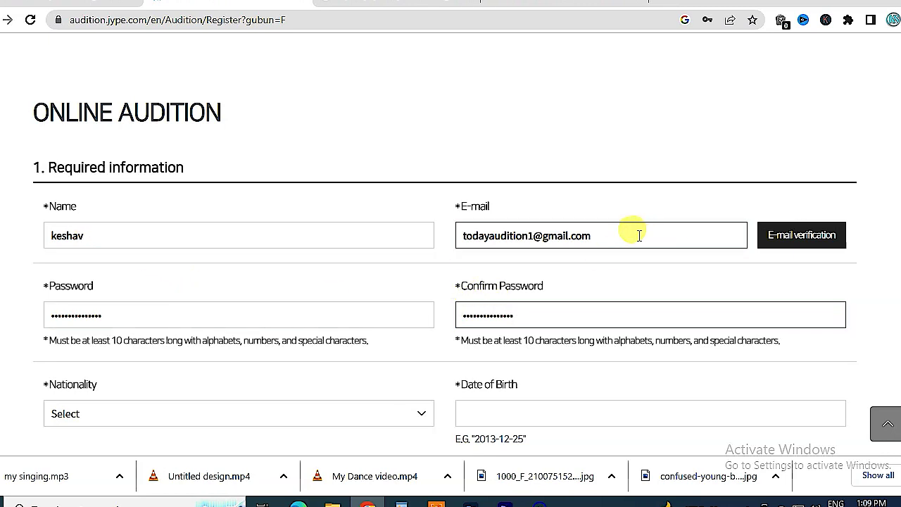
pyautogui.moveTo(605, 236); pyautogui.dragTo(460, 233)
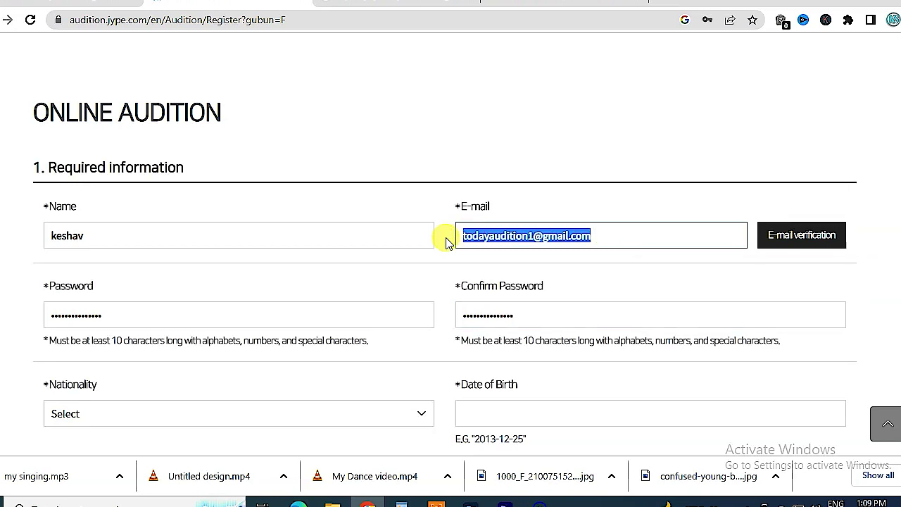
pyautogui.moveTo(534, 322); pyautogui.dragTo(466, 321)
# - Enter the date of birth as 2000-12-11
pyautogui.scroll(-1, 465, 324)
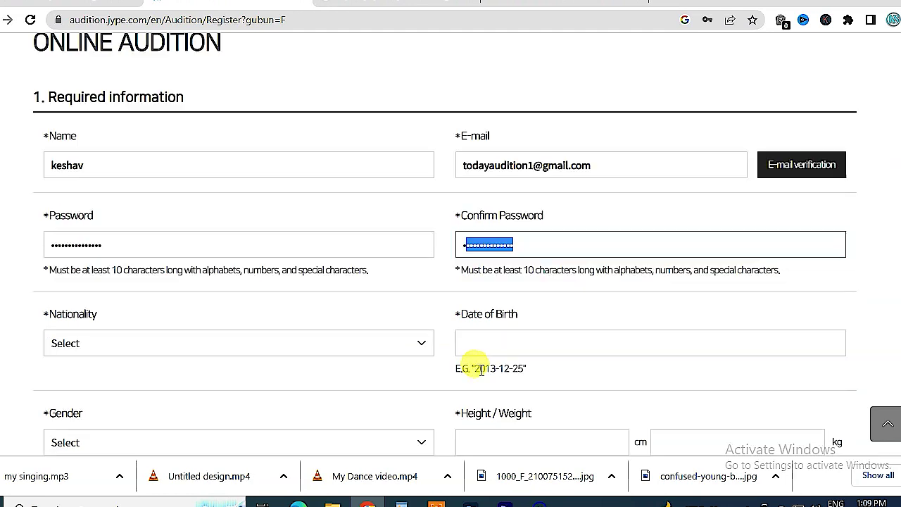
pyautogui.moveTo(477, 367); pyautogui.dragTo(529, 376)
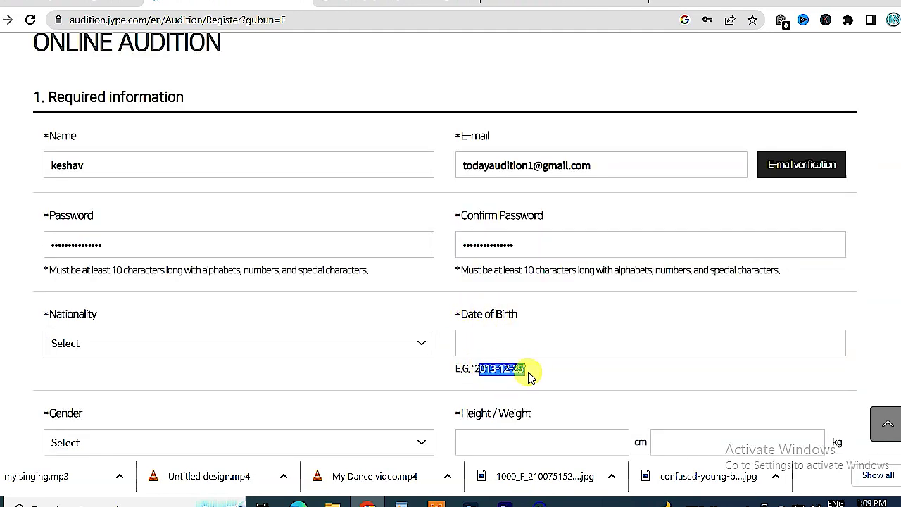
pyautogui.click(496, 341)
pyautogui.write('20')
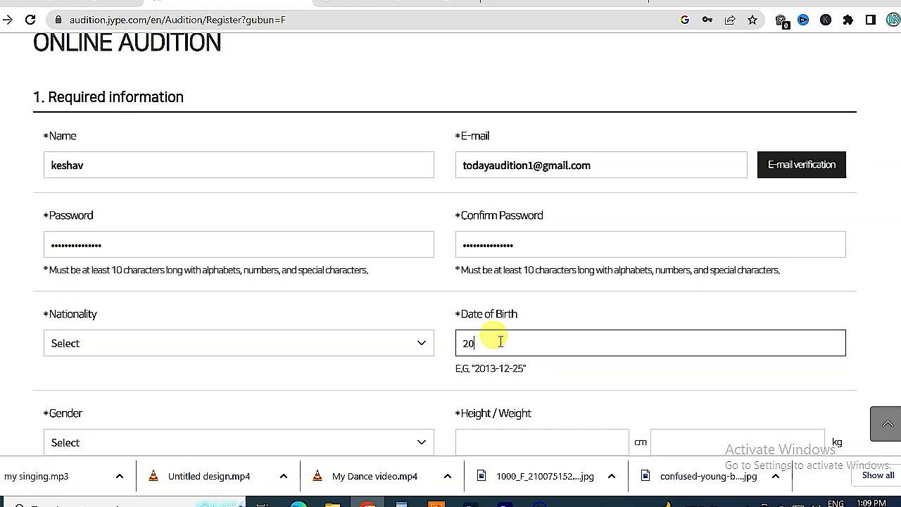
pyautogui.write('00-12-11')
pyautogui.moveTo(458, 344); pyautogui.dragTo(526, 345)
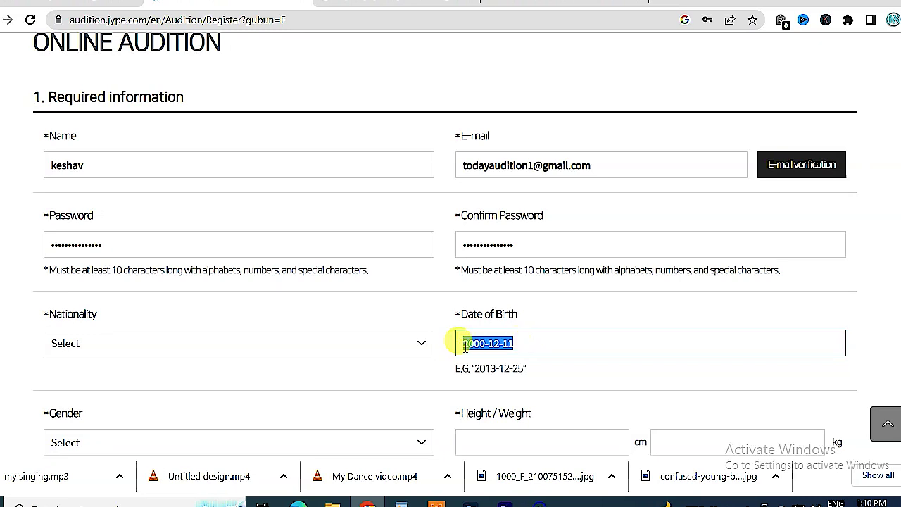
# - Choose INDIA from the Nationality country list
pyautogui.click(152, 351)
pyautogui.scroll(-20, 145, 171)
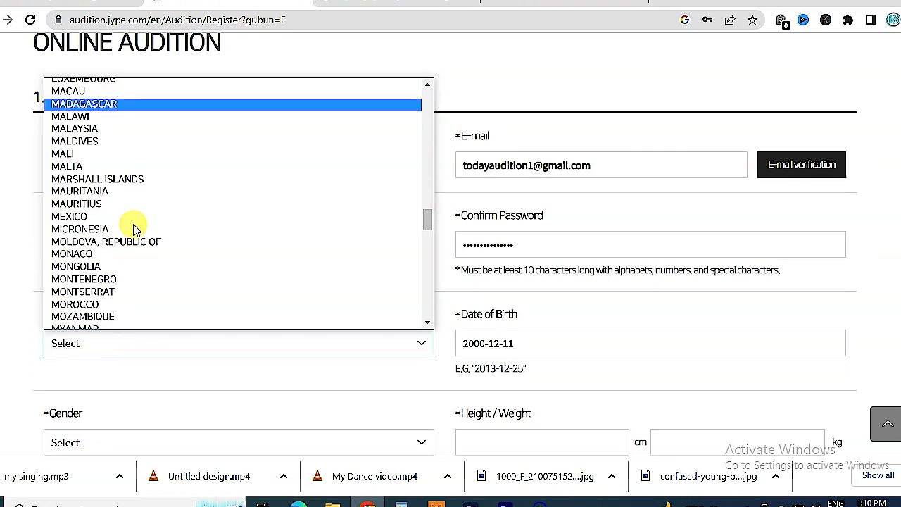
pyautogui.scroll(-10, 123, 245)
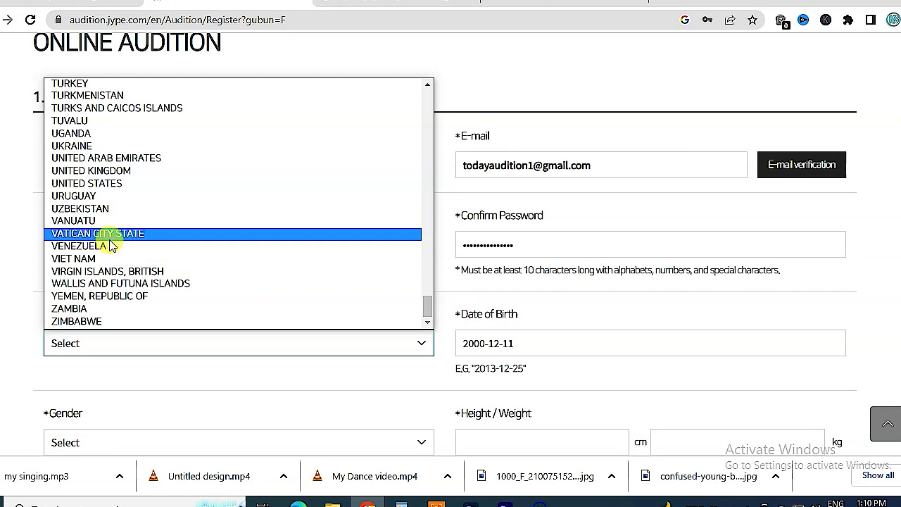
pyautogui.scroll(18, 95, 313)
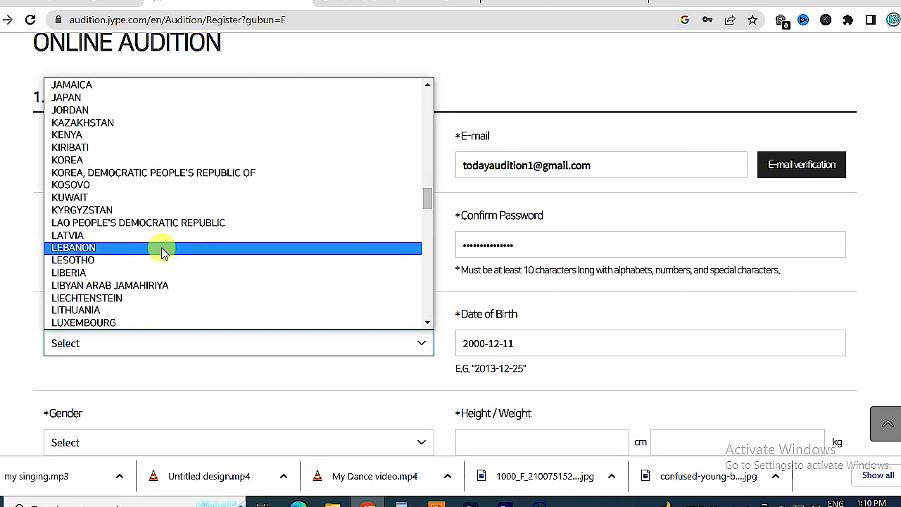
pyautogui.scroll(9, 161, 252)
pyautogui.scroll(-1, 158, 282)
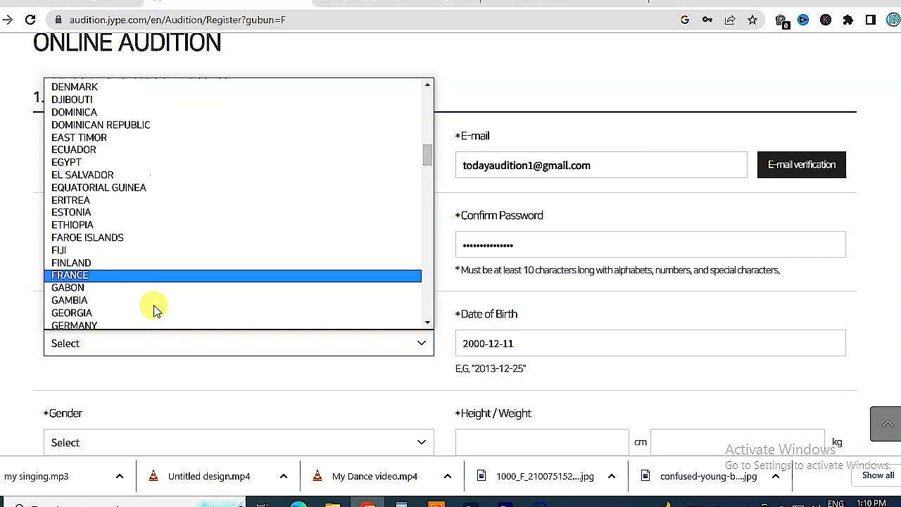
pyautogui.scroll(-6, 157, 310)
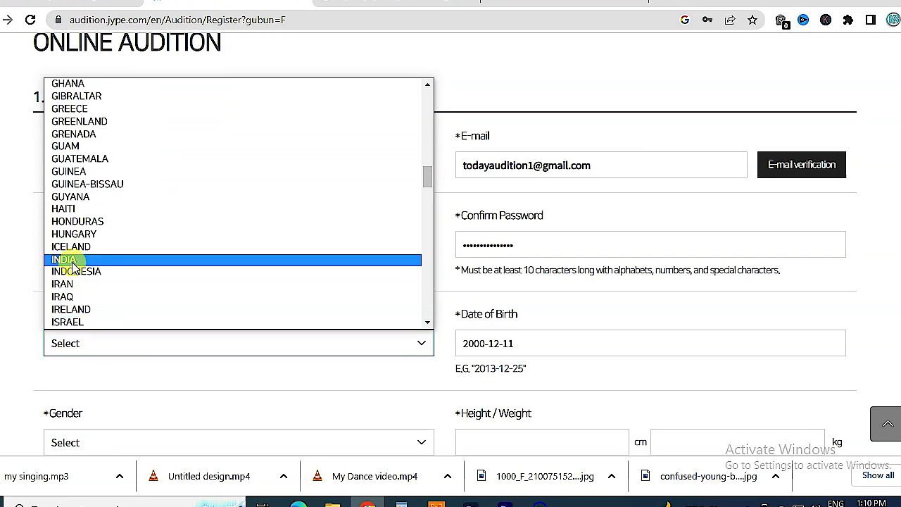
pyautogui.click(70, 259)
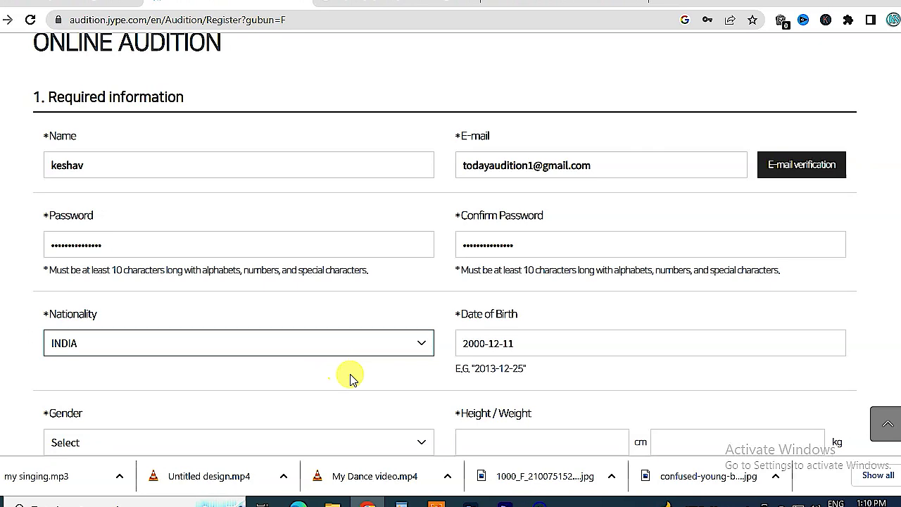
pyautogui.scroll(-1, 408, 398)
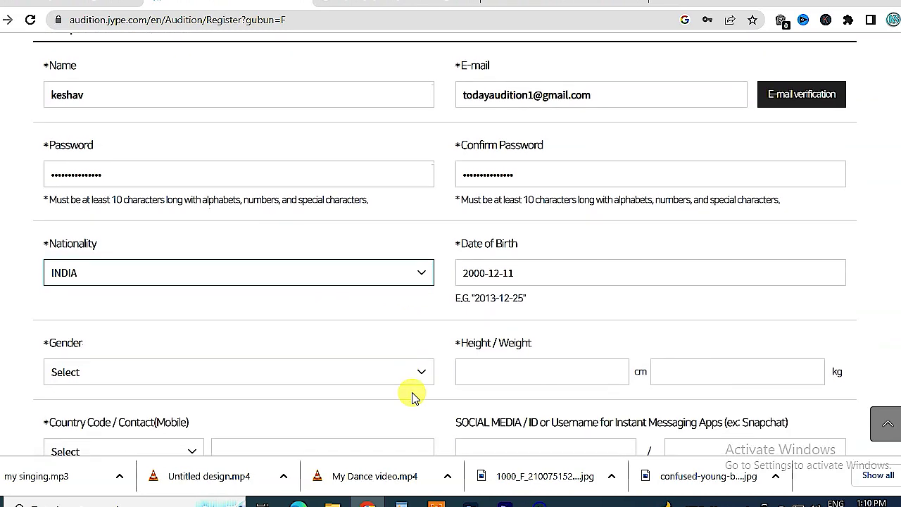
# - Set gender to Female and enter a height of 173 cm, fixing a wrong entry
pyautogui.click(101, 377)
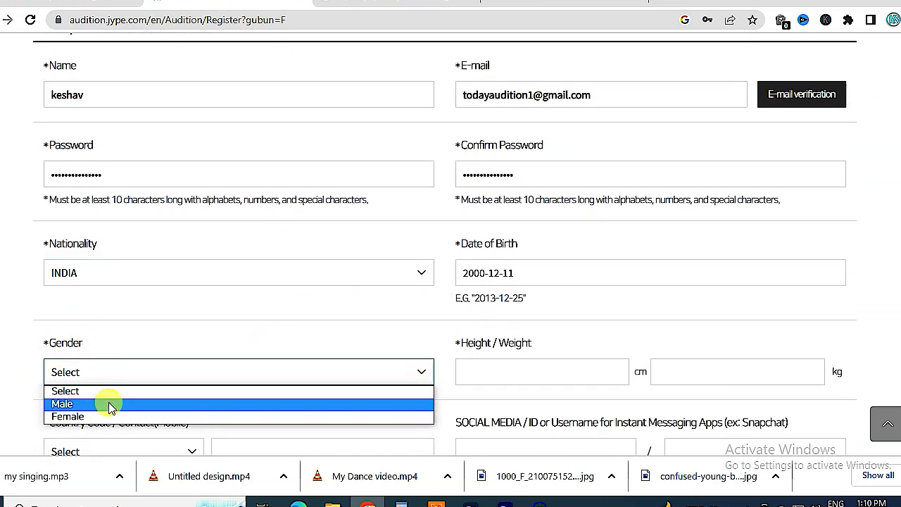
pyautogui.click(109, 416)
pyautogui.click(512, 371)
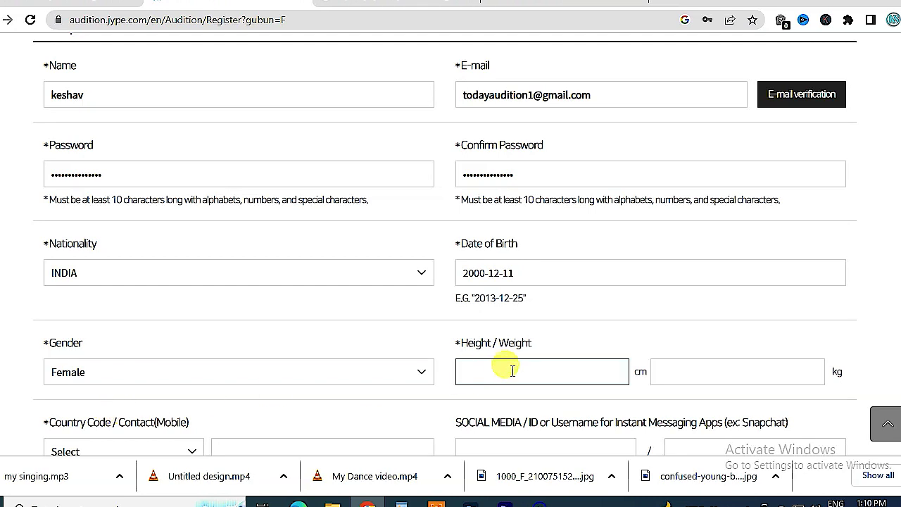
pyautogui.write('45')
pyautogui.doubleClick(492, 372)
pyautogui.press('BackSpace')
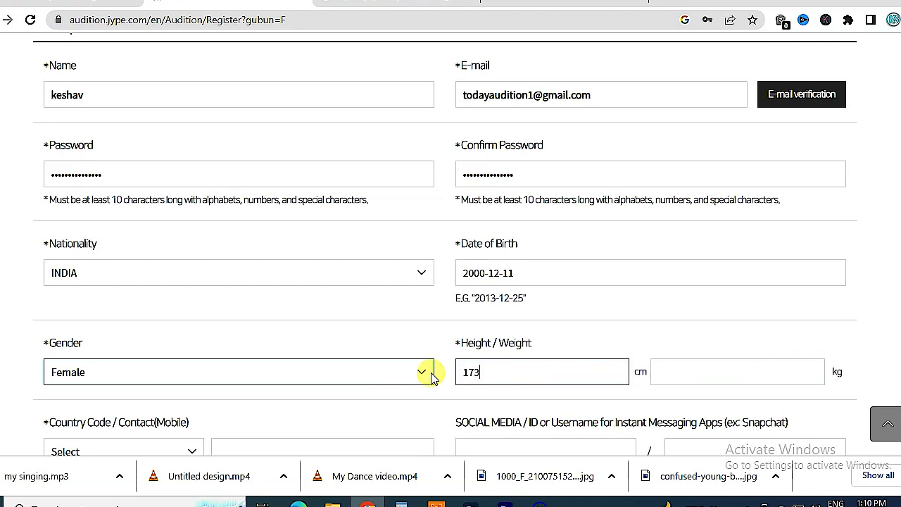
pyautogui.doubleClick(477, 343)
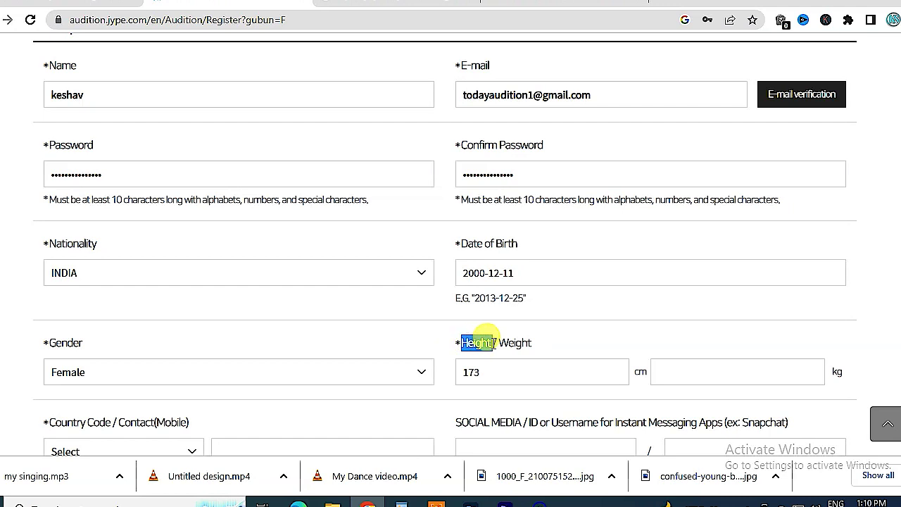
# - Enter a weight of 45 kg
pyautogui.click(708, 377)
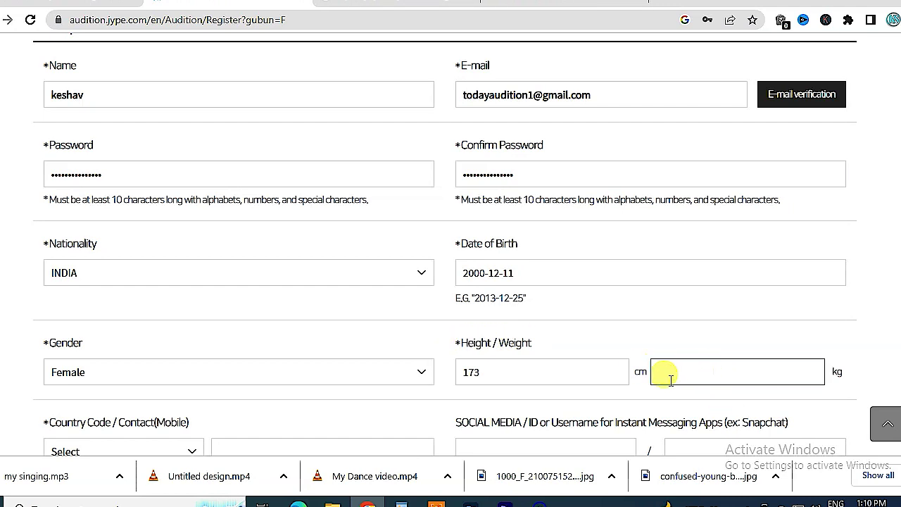
pyautogui.doubleClick(639, 370)
pyautogui.click(724, 371)
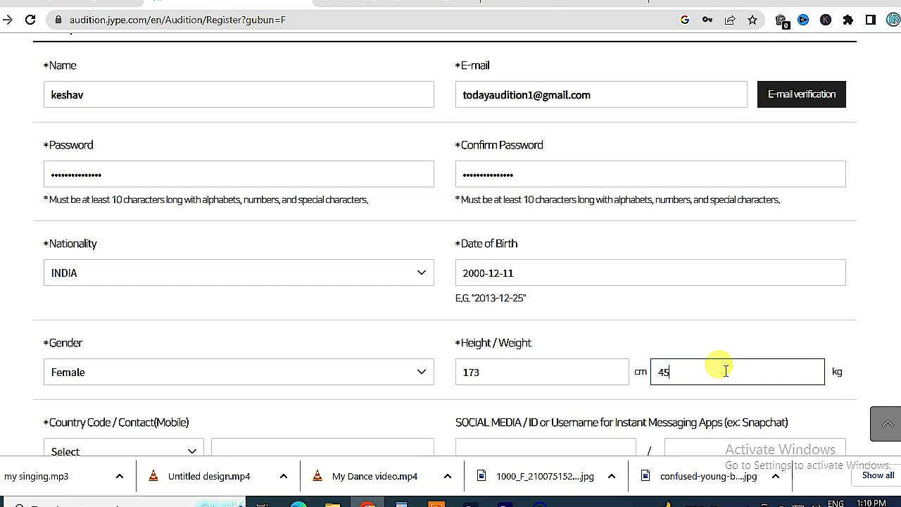
pyautogui.scroll(-2, 268, 368)
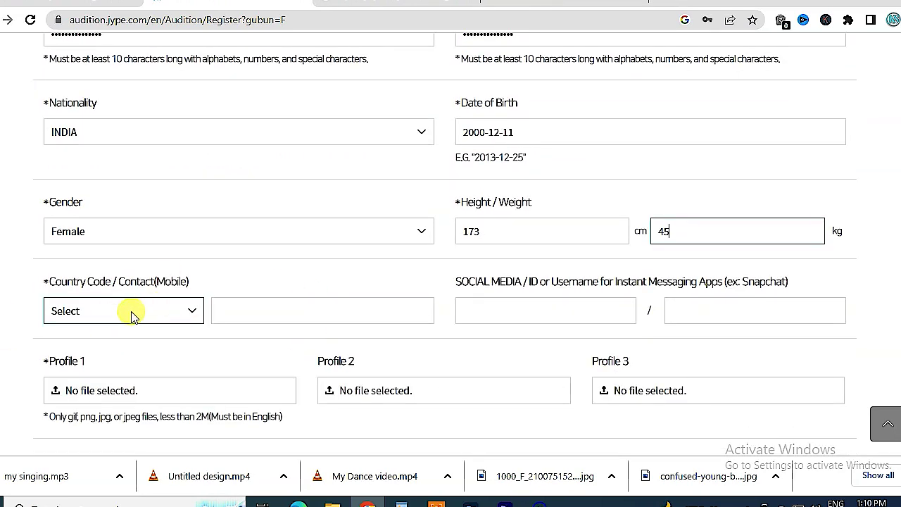
pyautogui.click(130, 314)
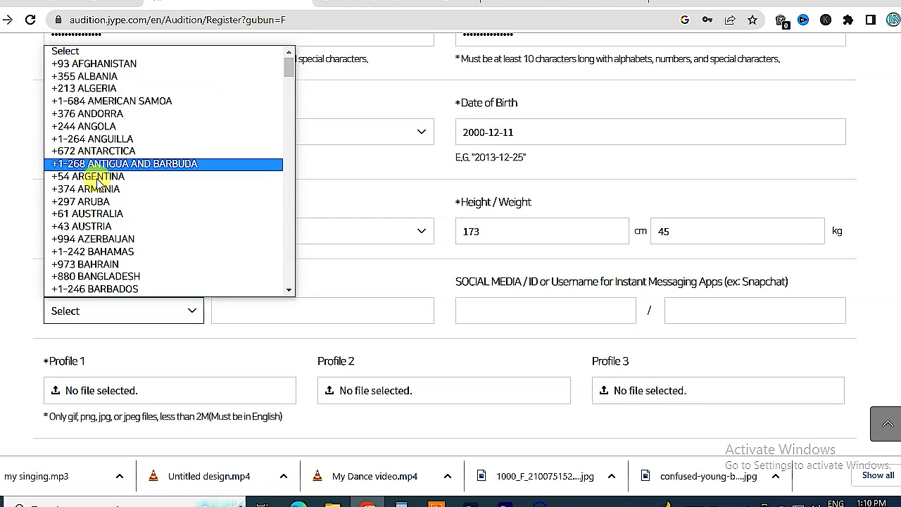
# - Select +91 INDIA as the contact country code
pyautogui.scroll(-5, 99, 186)
pyautogui.scroll(-2, 98, 197)
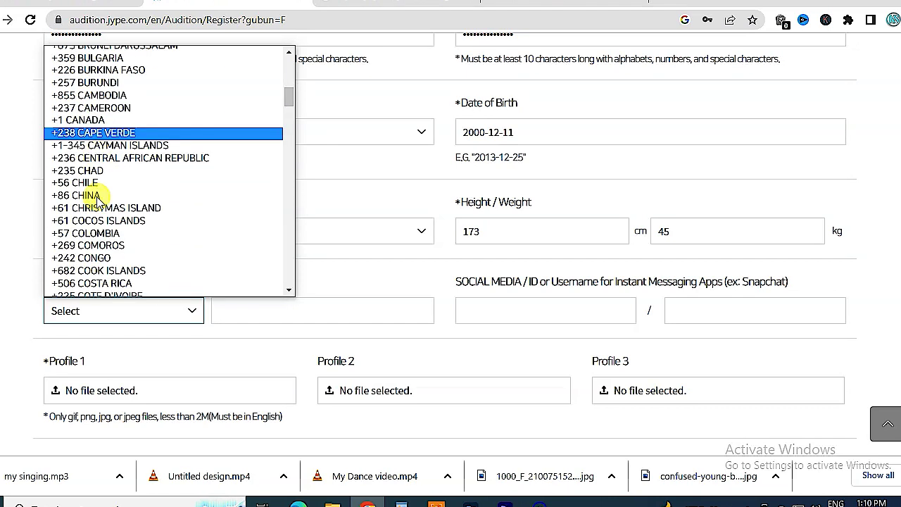
pyautogui.scroll(-10, 98, 198)
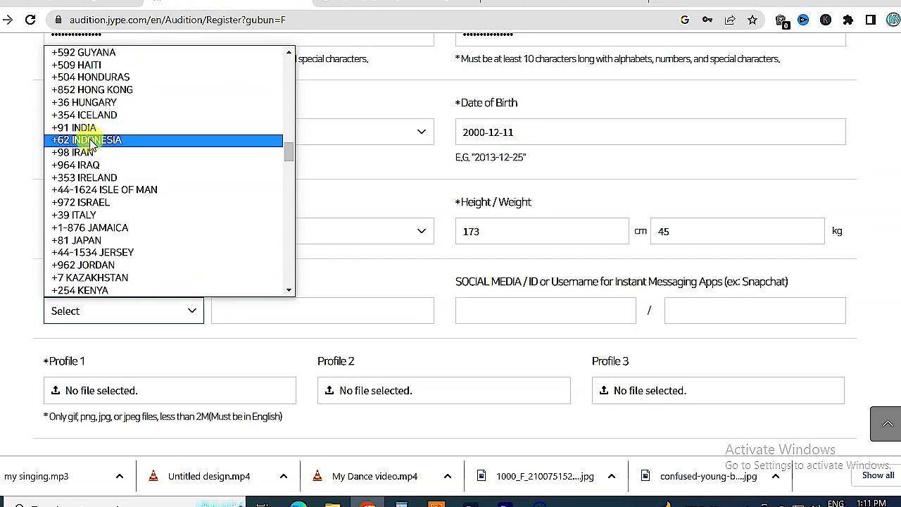
pyautogui.click(68, 128)
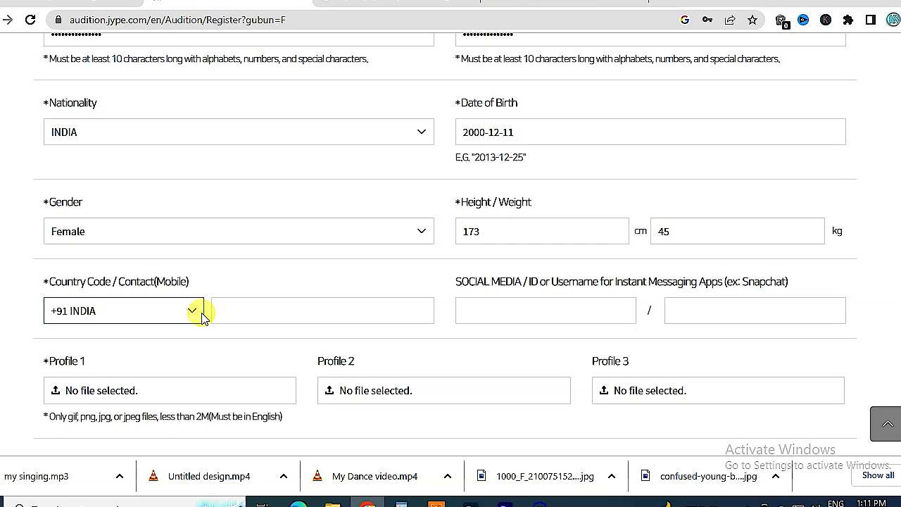
# - Enter the applicant's mobile phone number in the Contact field
pyautogui.click(280, 315)
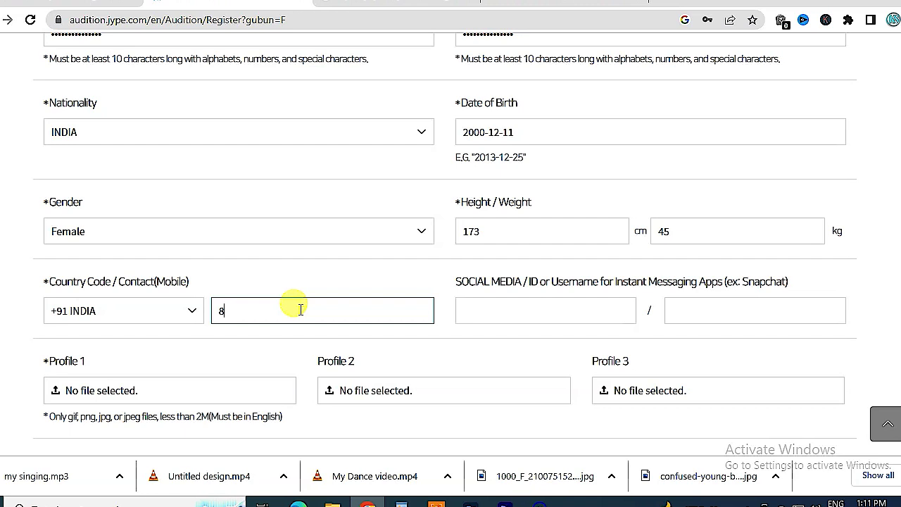
pyautogui.write('8888512')
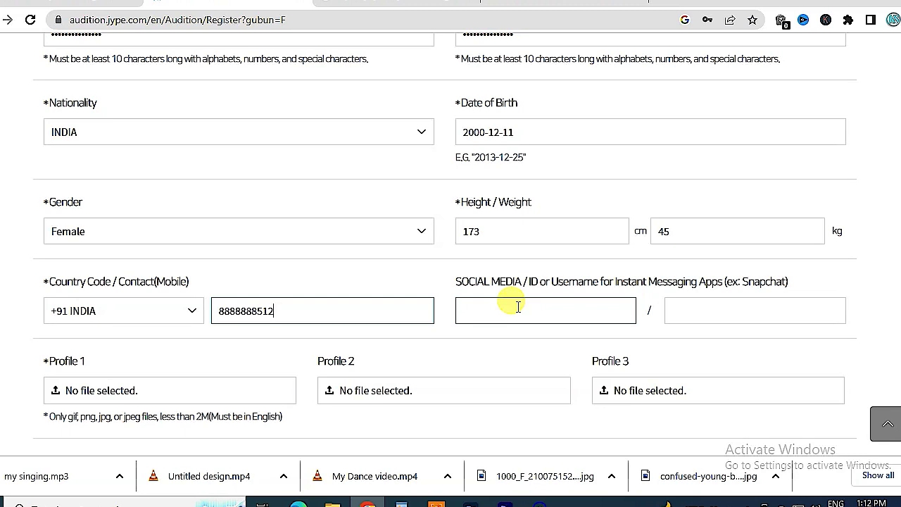
pyautogui.click(533, 308)
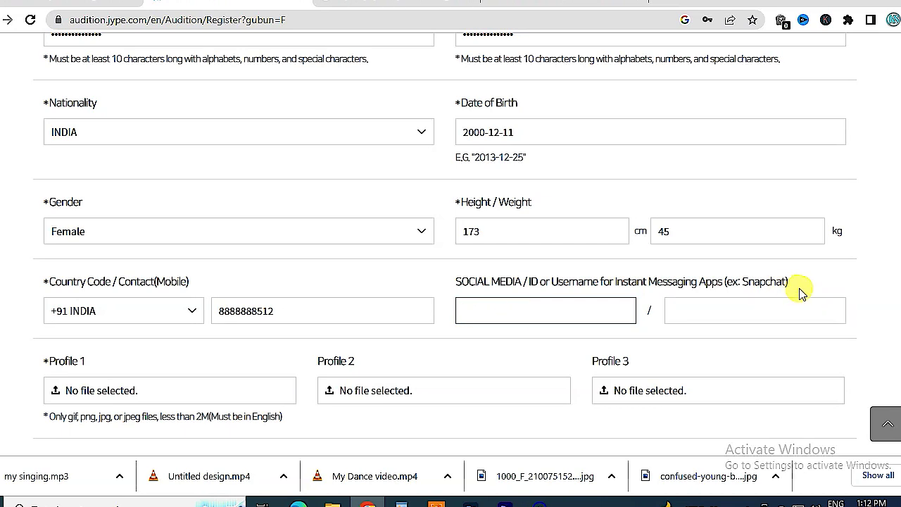
pyautogui.scroll(-3, 201, 180)
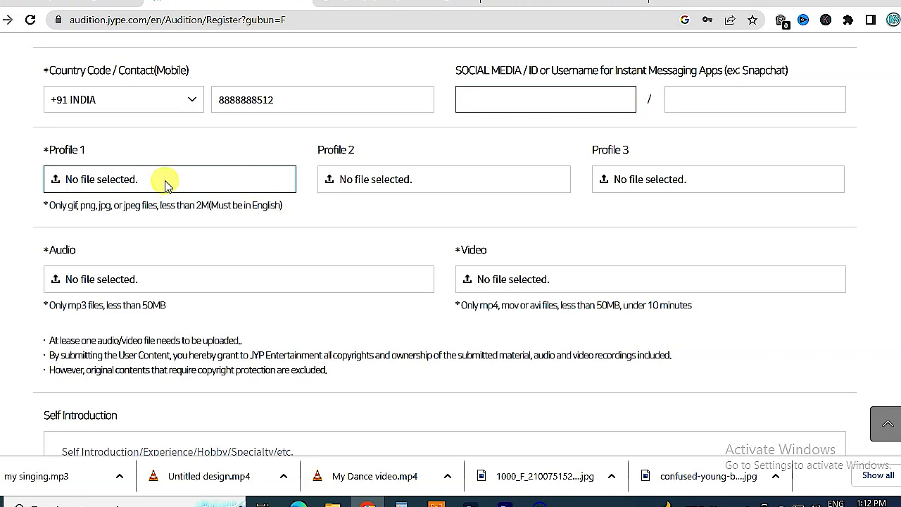
# - Upload full lenght.jpg, medium shoot.jpg and short.jpg as Profile photos 1, 2 and 3
pyautogui.click(166, 182)
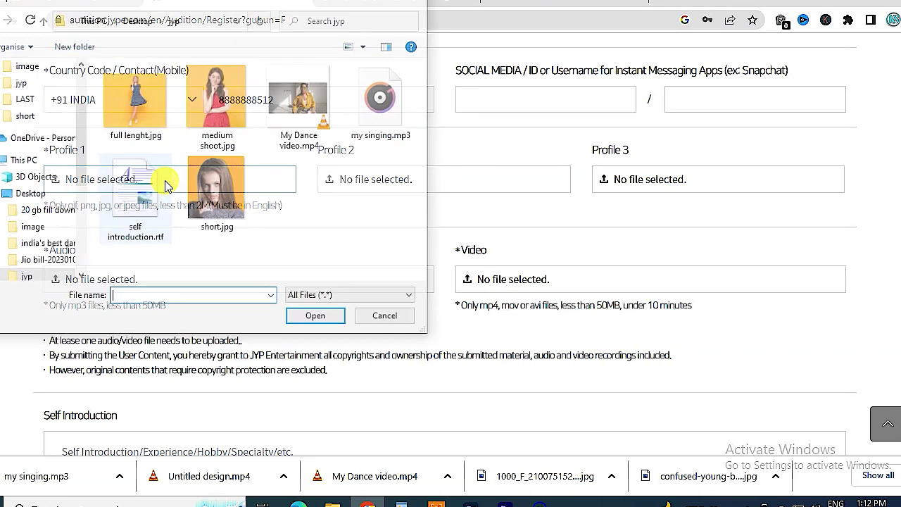
pyautogui.click(137, 105)
pyautogui.click(318, 319)
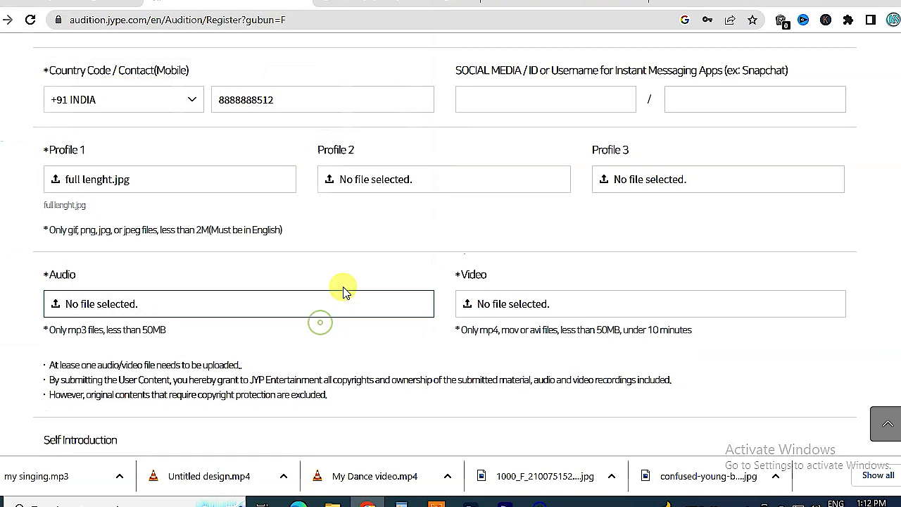
pyautogui.click(386, 188)
pyautogui.click(226, 105)
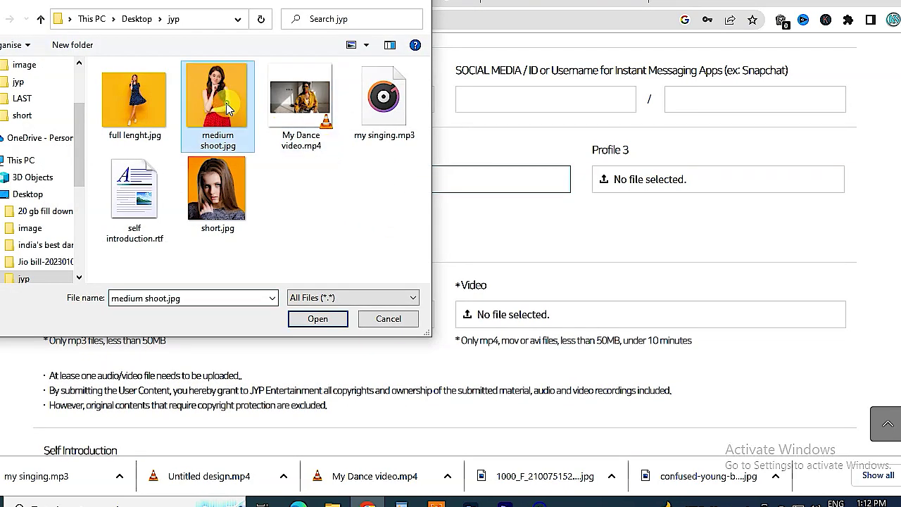
pyautogui.click(317, 320)
pyautogui.click(637, 179)
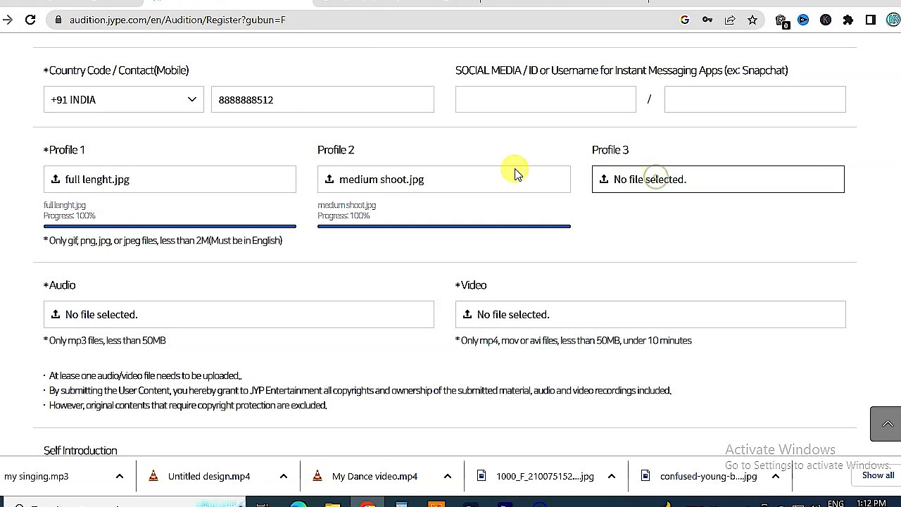
pyautogui.doubleClick(236, 162)
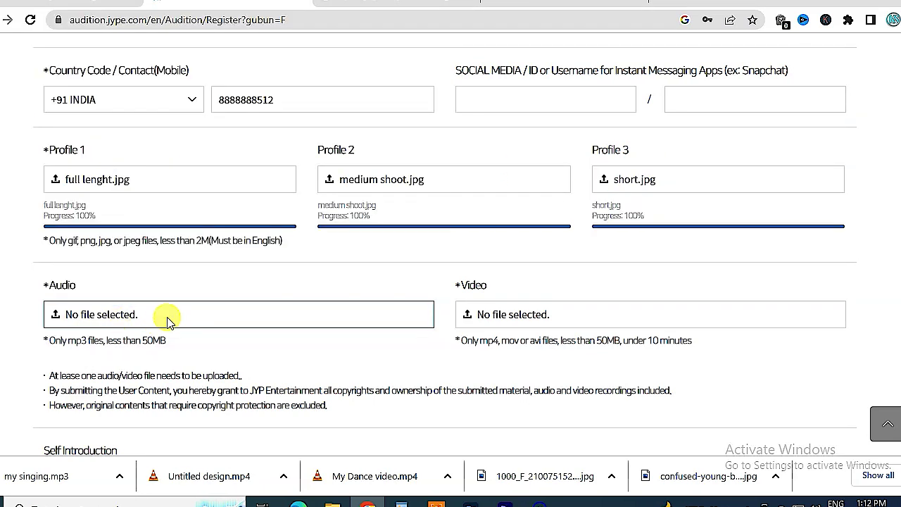
# - Upload my singing.mp3 as the audio file, noting the 50MB size limit
pyautogui.click(167, 319)
pyautogui.click(394, 102)
pyautogui.click(317, 319)
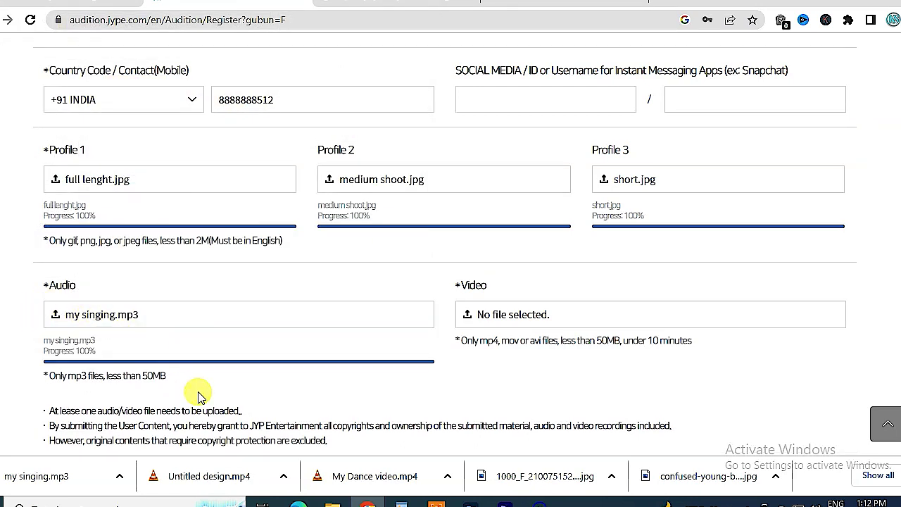
pyautogui.moveTo(123, 375); pyautogui.dragTo(169, 378)
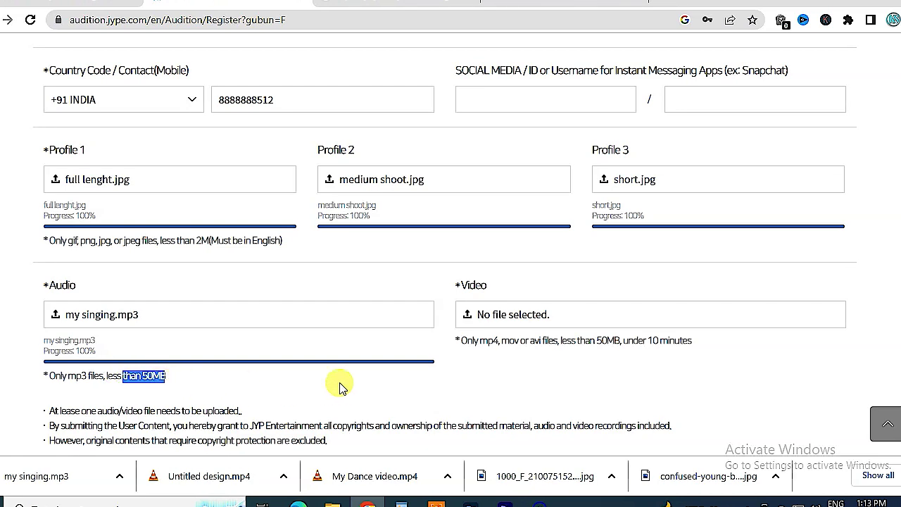
# - Upload My Dance video.mp4 as the video, noting its size and length limits
pyautogui.click(589, 315)
pyautogui.click(301, 113)
pyautogui.click(317, 318)
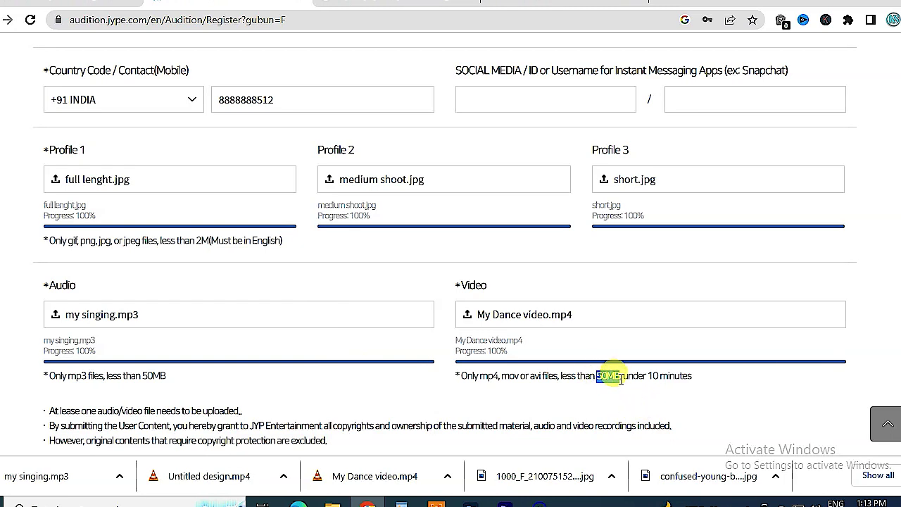
pyautogui.moveTo(637, 376); pyautogui.dragTo(661, 378)
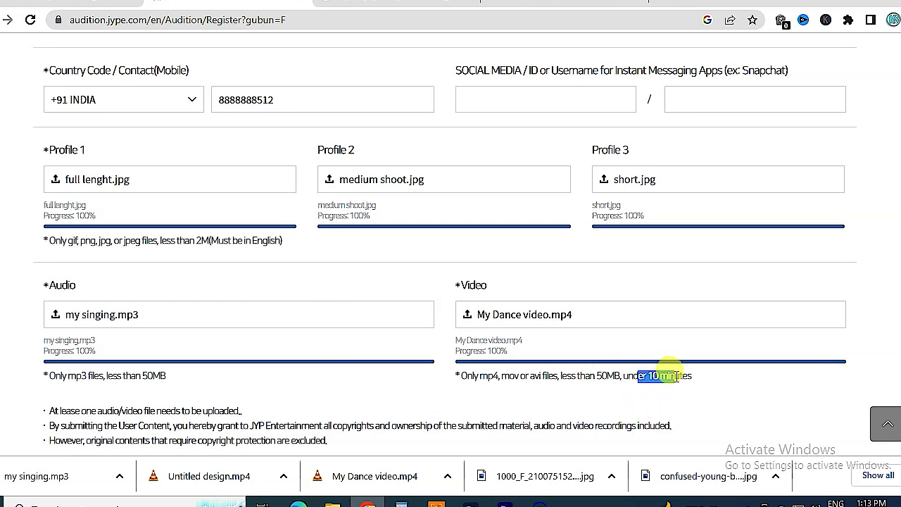
# - Copy the five tips from the WordPad notes and paste them into Self Introduction
pyautogui.scroll(-4, 277, 316)
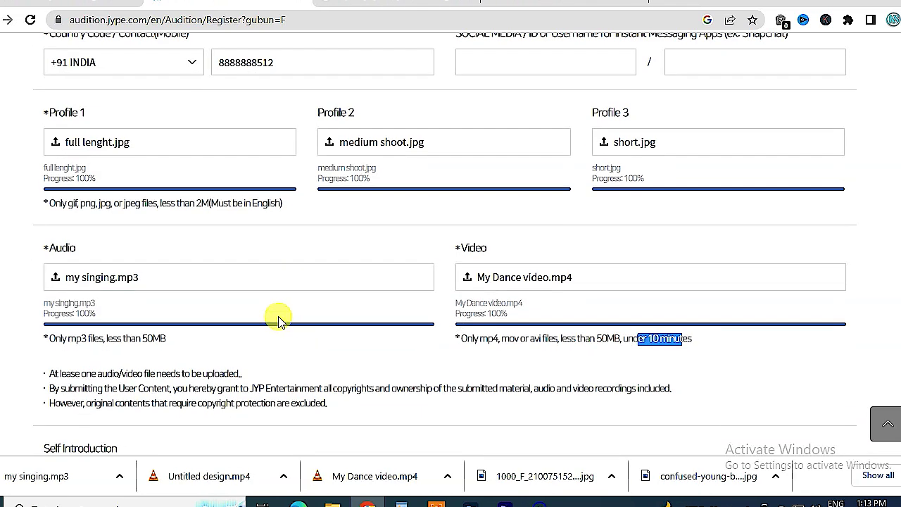
pyautogui.scroll(-2, 44, 316)
pyautogui.scroll(-4, 55, 356)
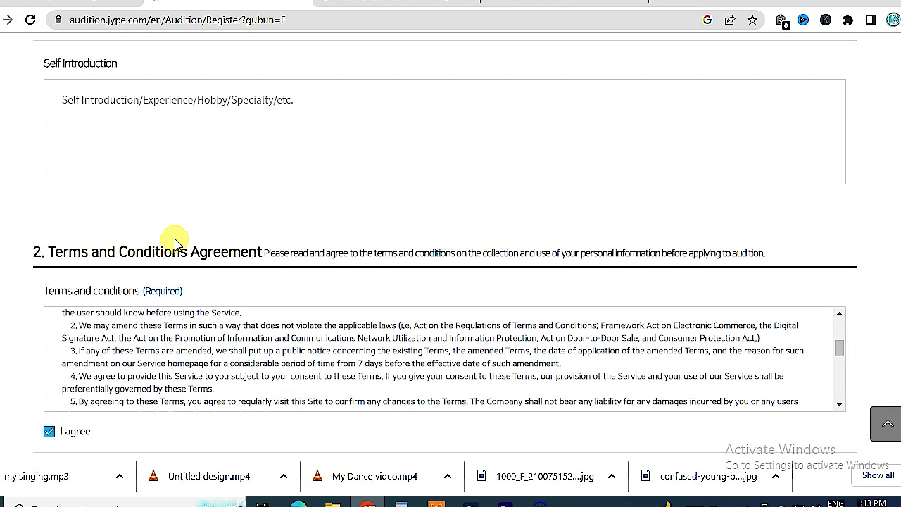
pyautogui.scroll(2, 175, 241)
pyautogui.moveTo(44, 202); pyautogui.dragTo(143, 211)
pyautogui.click(145, 239)
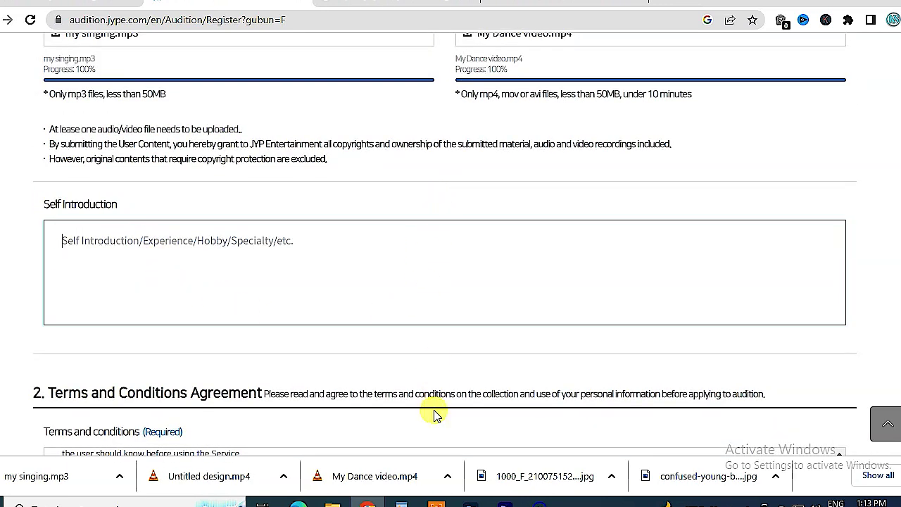
pyautogui.hotkey('alt', 'Tab')
pyautogui.moveTo(506, 162); pyautogui.dragTo(180, 2)
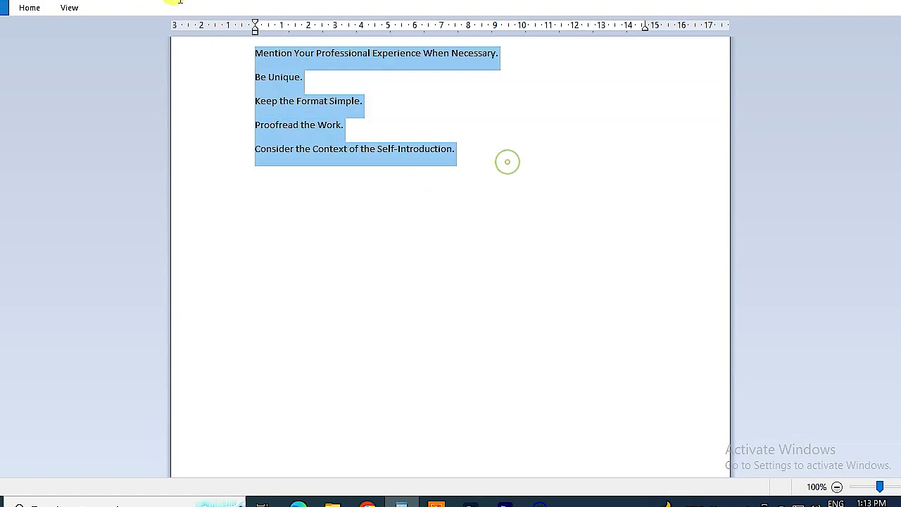
pyautogui.hotkey('ctrl', 'c')
pyautogui.hotkey('alt', 'Tab')
pyautogui.hotkey('ctrl', 'v')
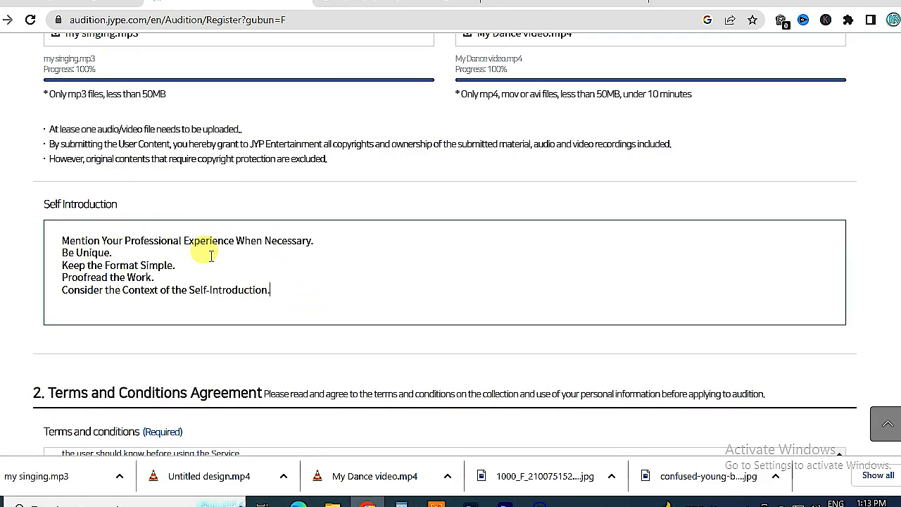
pyautogui.scroll(-3, 396, 250)
# - Agree to the Privacy Policy and to collection and use of personal information
pyautogui.scroll(-6, 298, 286)
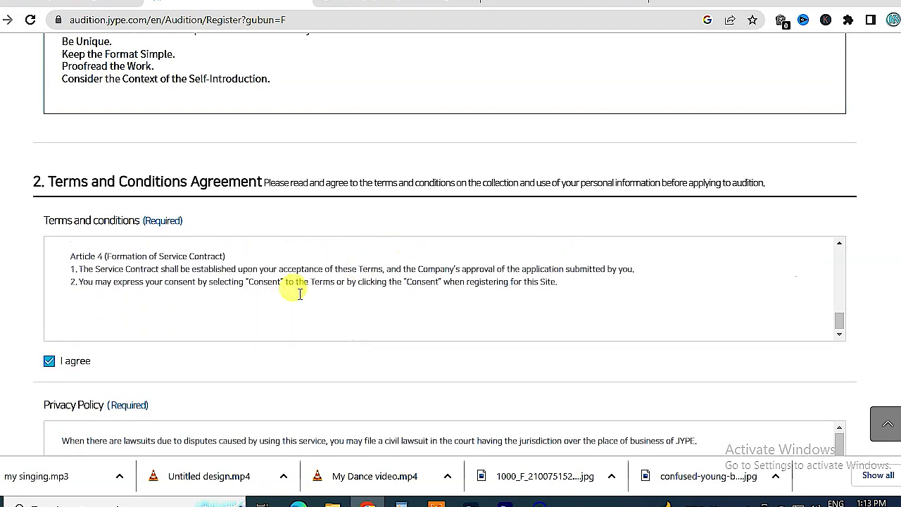
pyautogui.scroll(-3, 806, 288)
pyautogui.click(49, 265)
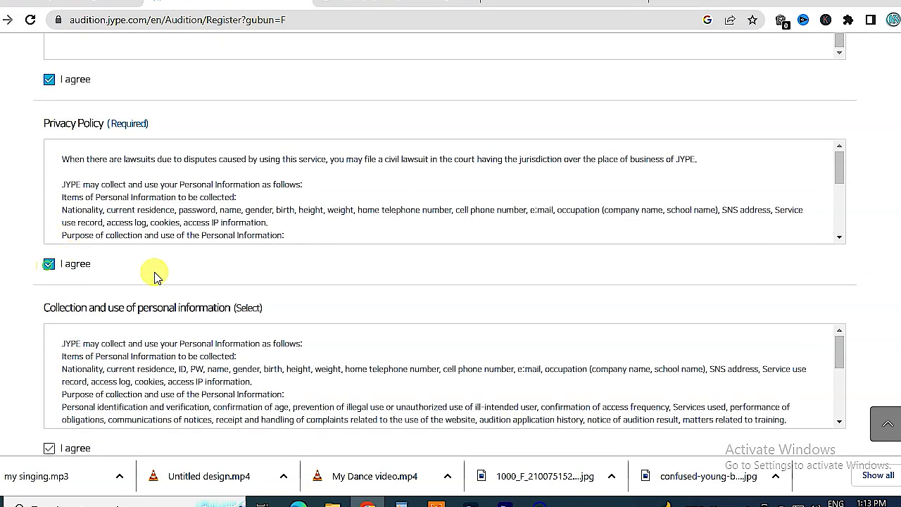
pyautogui.scroll(-1, 787, 240)
pyautogui.scroll(-4, 786, 240)
pyautogui.click(51, 236)
# - Submit the audition application with Apply, bringing up the confirmation question
pyautogui.scroll(4, 888, 226)
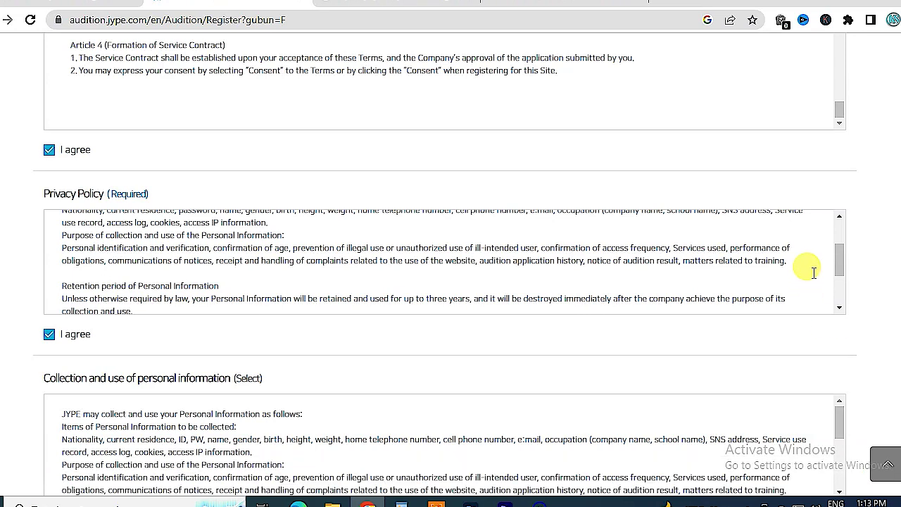
pyautogui.scroll(-5, 14, 303)
pyautogui.click(442, 296)
pyautogui.click(432, 292)
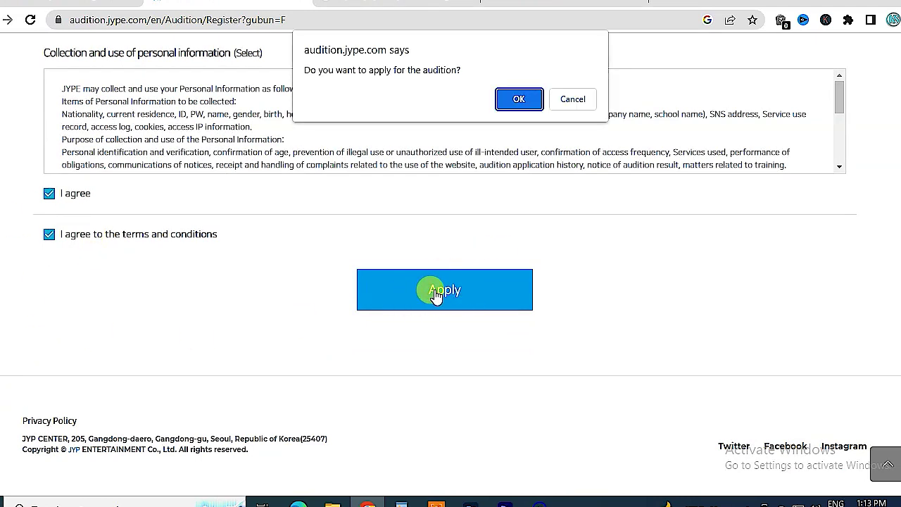
pyautogui.moveTo(308, 71); pyautogui.dragTo(459, 70)
# - Confirm the application and review the THANK YOU success message
pyautogui.click(518, 99)
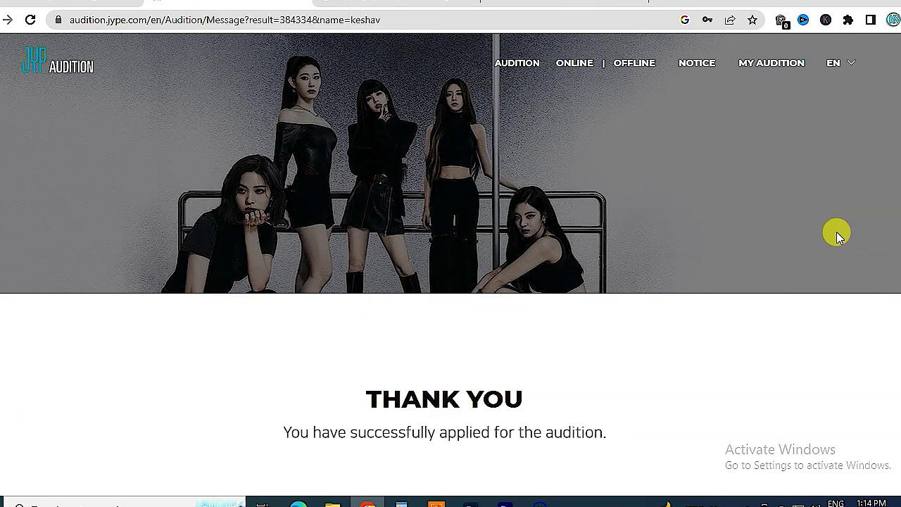
pyautogui.scroll(-2, 365, 198)
pyautogui.moveTo(373, 248); pyautogui.dragTo(537, 254)
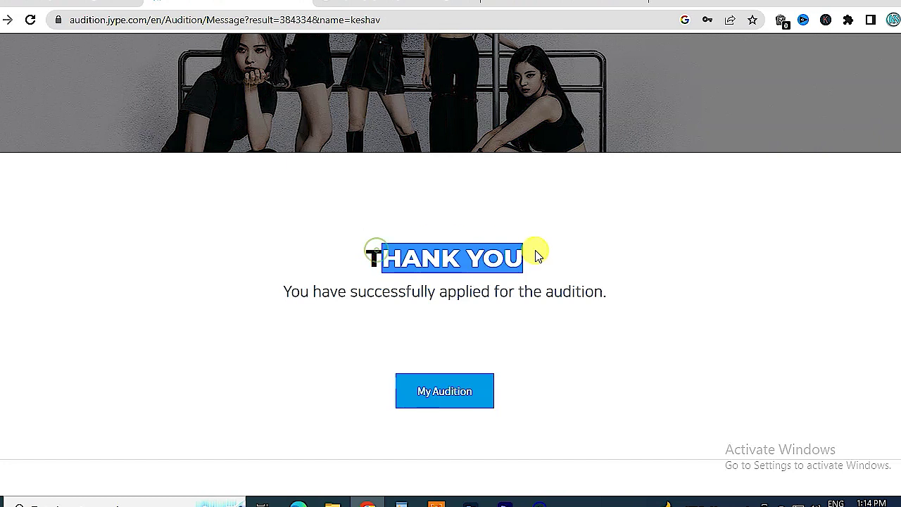
pyautogui.moveTo(322, 288); pyautogui.dragTo(595, 288)
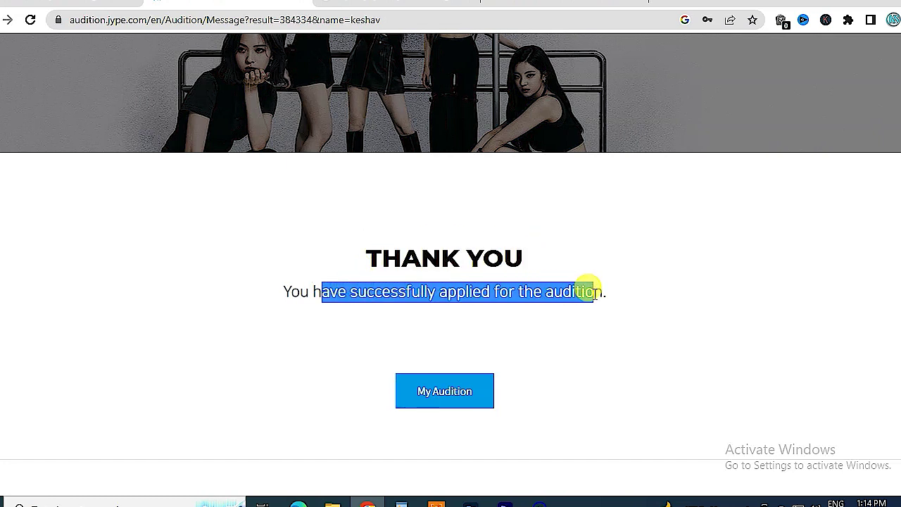
pyautogui.click(596, 287)
# - Go to the MY AUDITION lookup form from the top navigation
pyautogui.scroll(2, 579, 95)
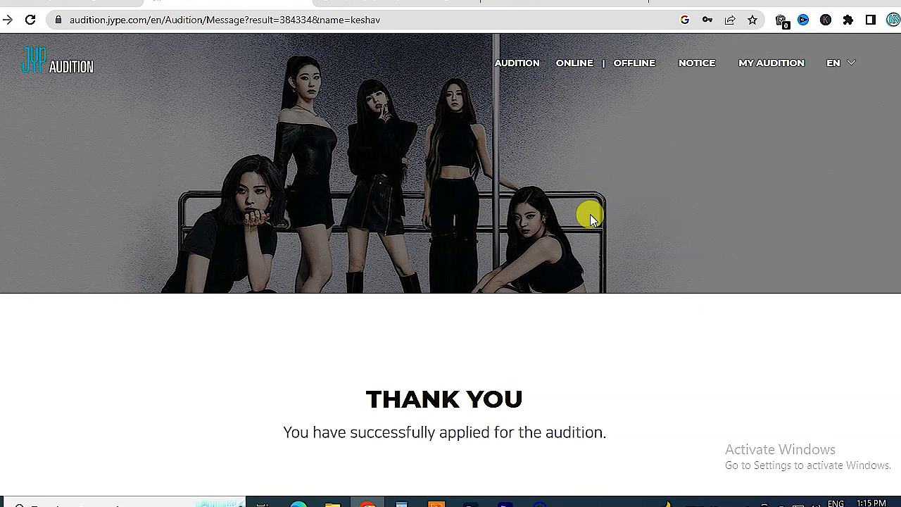
pyautogui.scroll(-3, 577, 213)
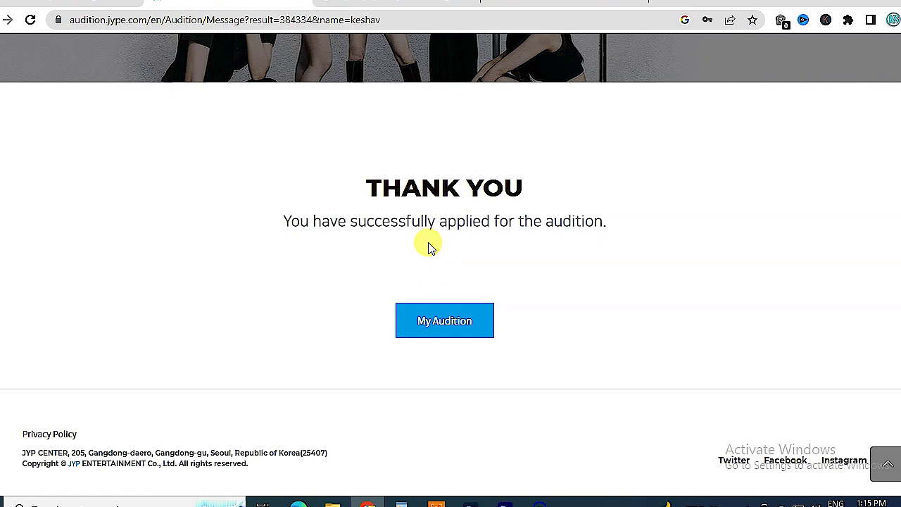
pyautogui.scroll(1, 613, 229)
pyautogui.scroll(-1, 569, 286)
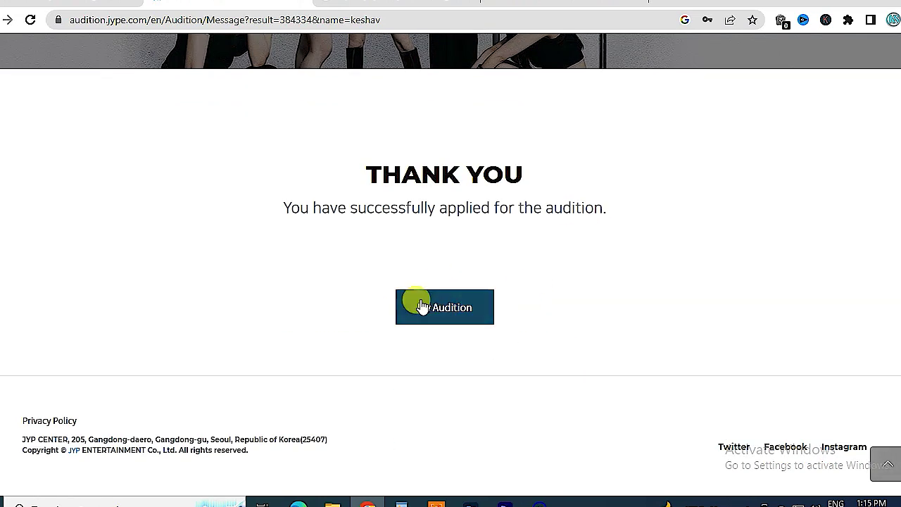
pyautogui.scroll(3, 620, 254)
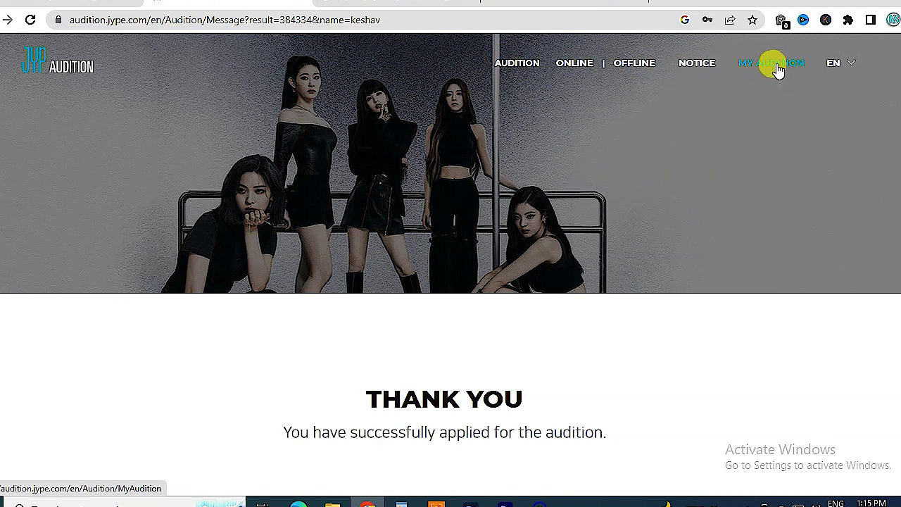
pyautogui.click(774, 64)
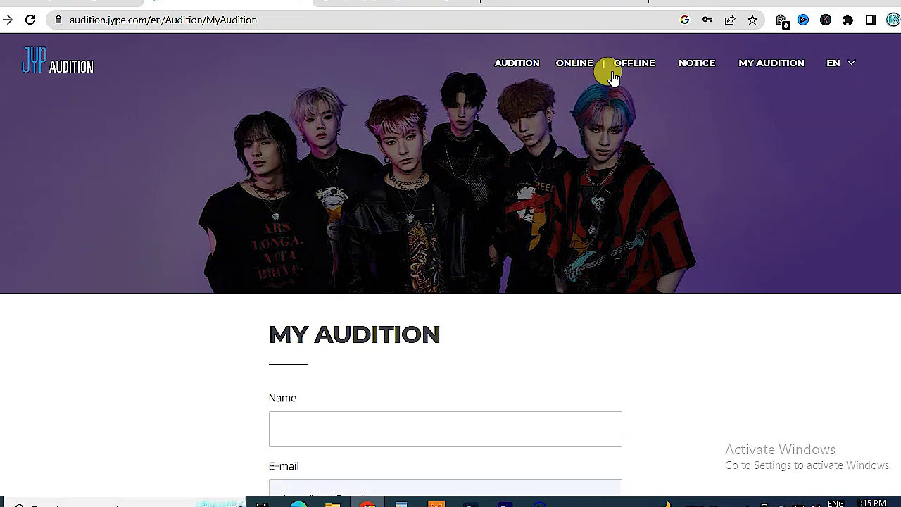
pyautogui.scroll(-3, 317, 204)
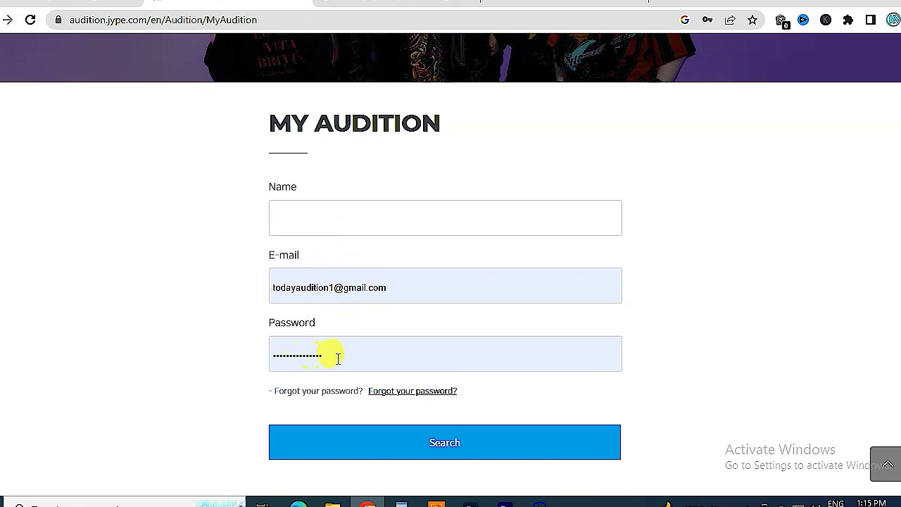
# - Search My Audition using the applicant's name, correcting a typo
pyautogui.click(309, 219)
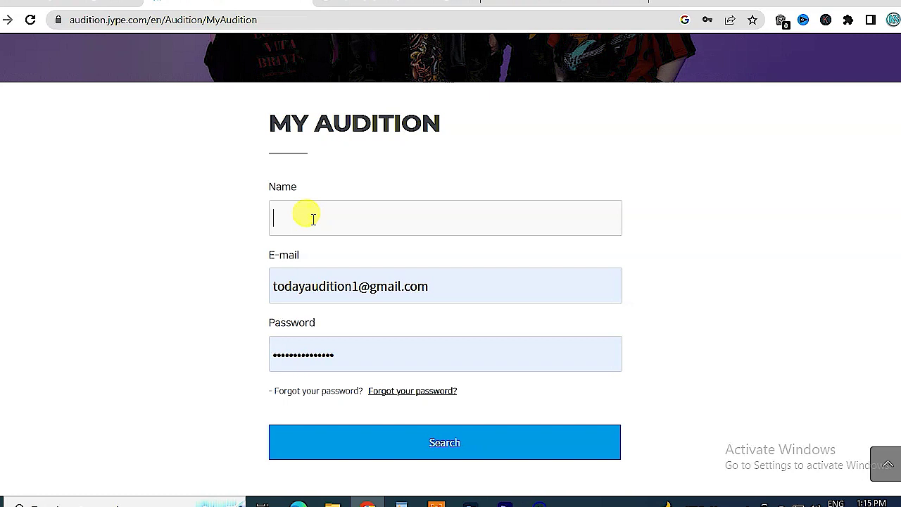
pyautogui.write('kesahv')
pyautogui.press('BackSpace')
pyautogui.press('BackSpace')
pyautogui.press('BackSpace')
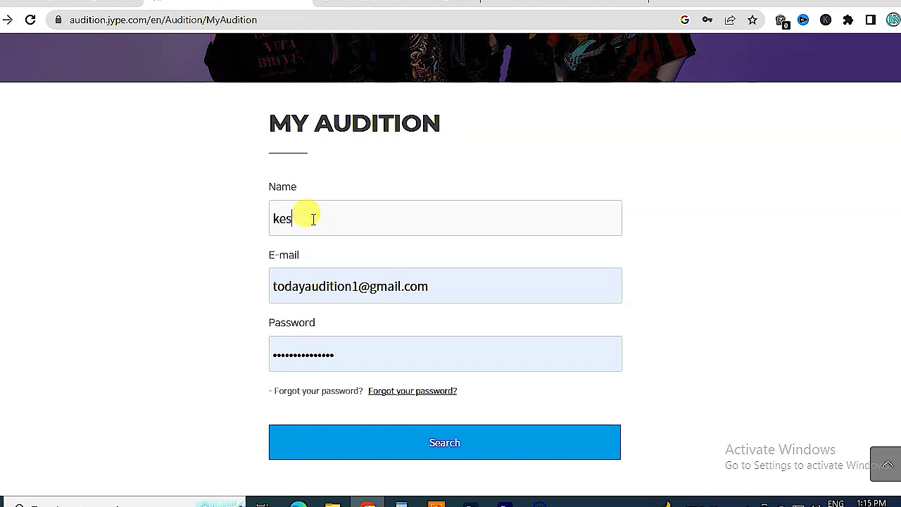
pyautogui.write('hav')
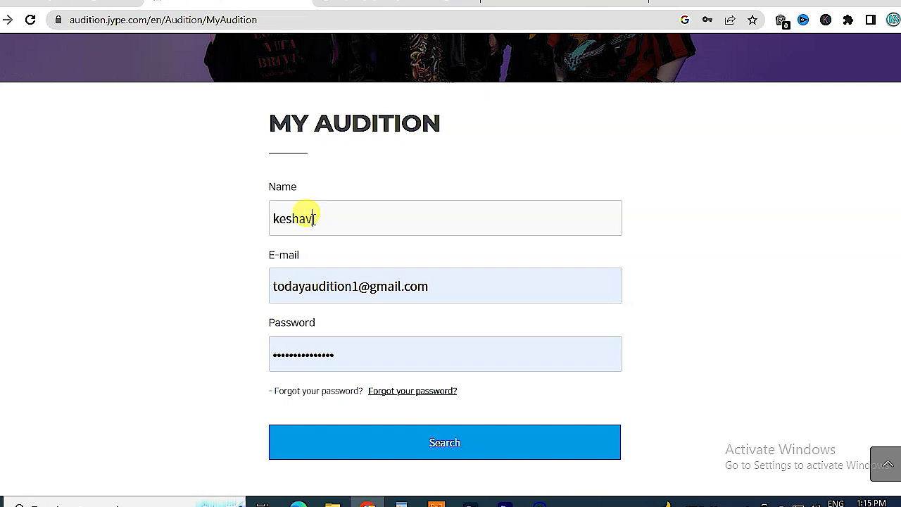
pyautogui.click(451, 443)
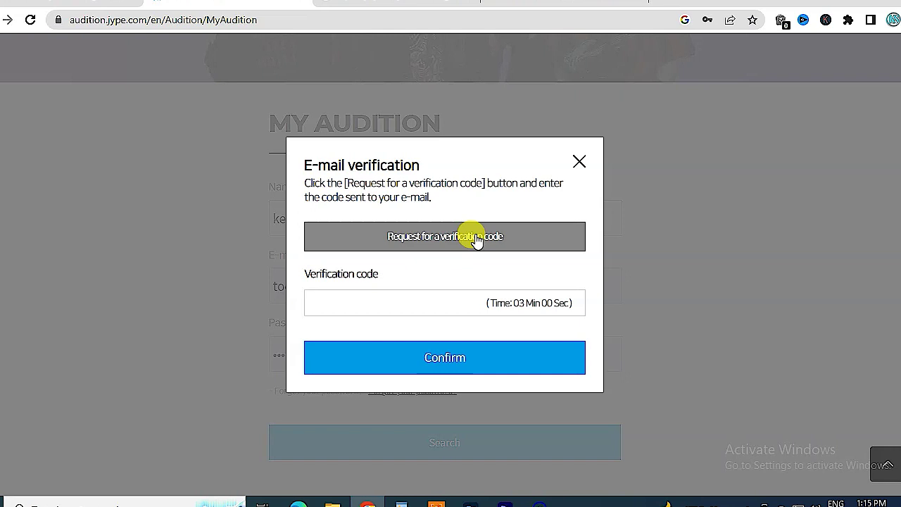
# - Request an e-mail verification code and switch to the Gmail tab
pyautogui.click(404, 243)
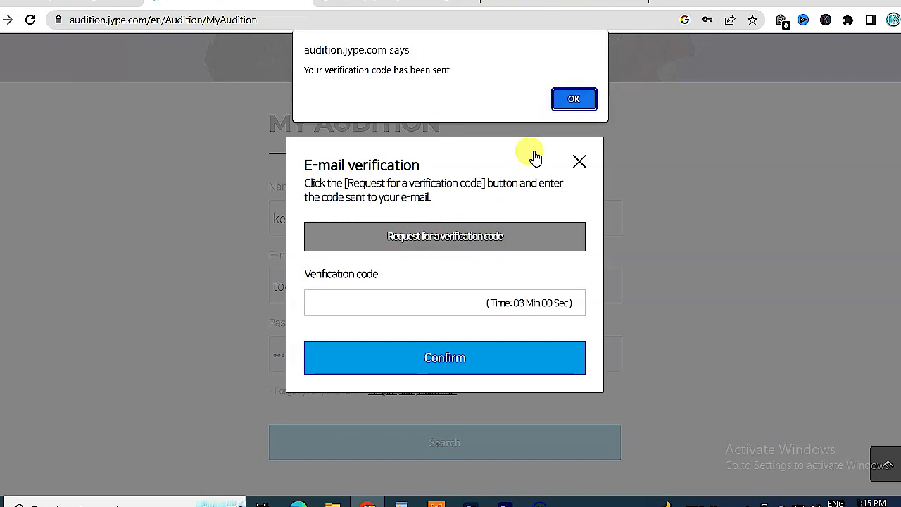
pyautogui.click(576, 98)
pyautogui.click(610, 9)
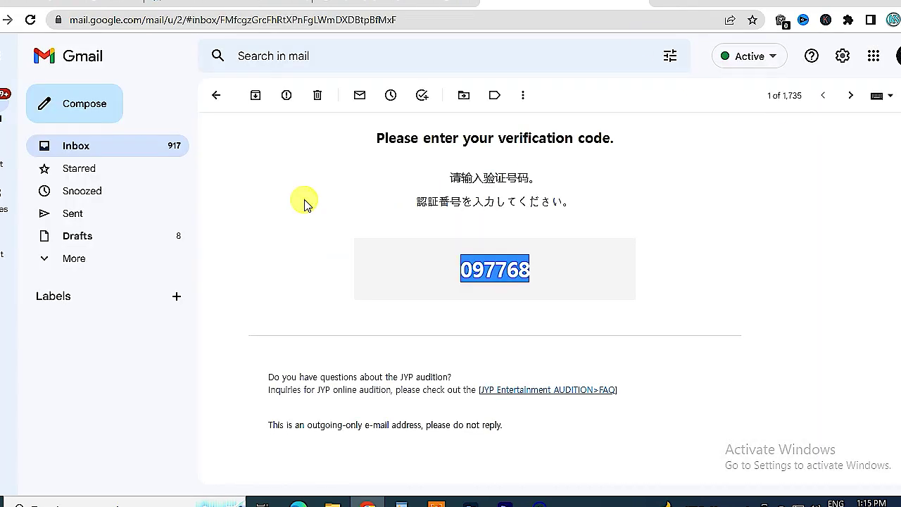
# - Open the newest JYP verification e-mail and select the code
pyautogui.click(216, 95)
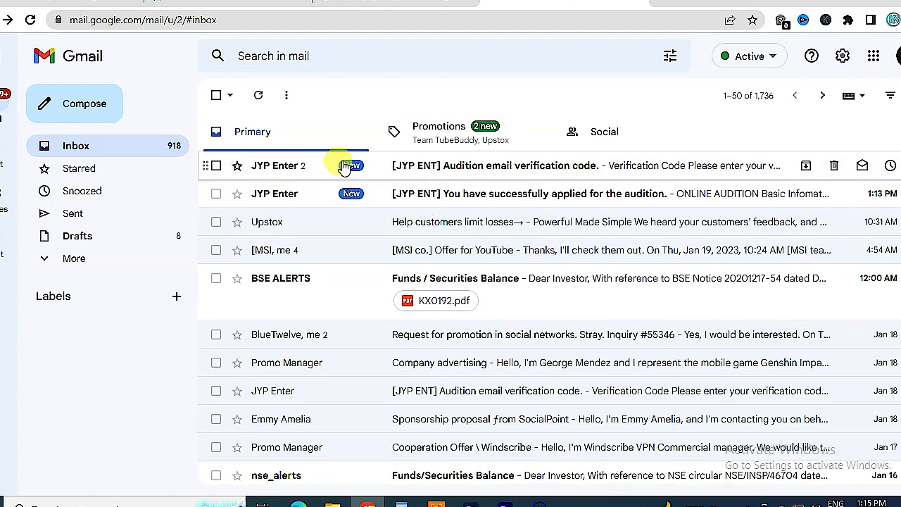
pyautogui.click(440, 168)
pyautogui.scroll(-3, 529, 308)
pyautogui.moveTo(462, 326); pyautogui.dragTo(534, 326)
pyautogui.hotkey('ctrl', 'c')
# - Paste the code into the audition verification dialog and confirm it
pyautogui.click(549, 9)
pyautogui.click(232, 9)
pyautogui.click(364, 297)
pyautogui.hotkey('ctrl', 'v')
pyautogui.click(445, 357)
pyautogui.click(573, 96)
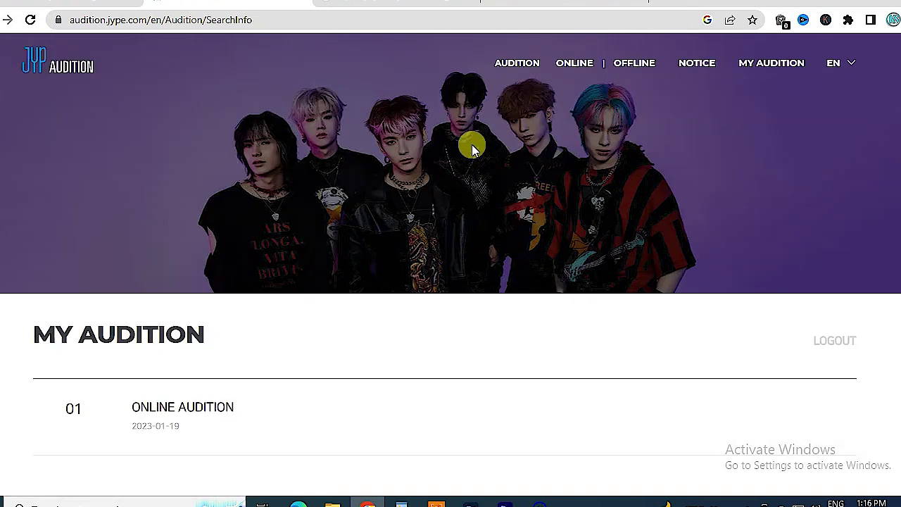
# - Open the Online Audition entry, scroll through its saved details, then return to My Audition
pyautogui.scroll(-2, 310, 218)
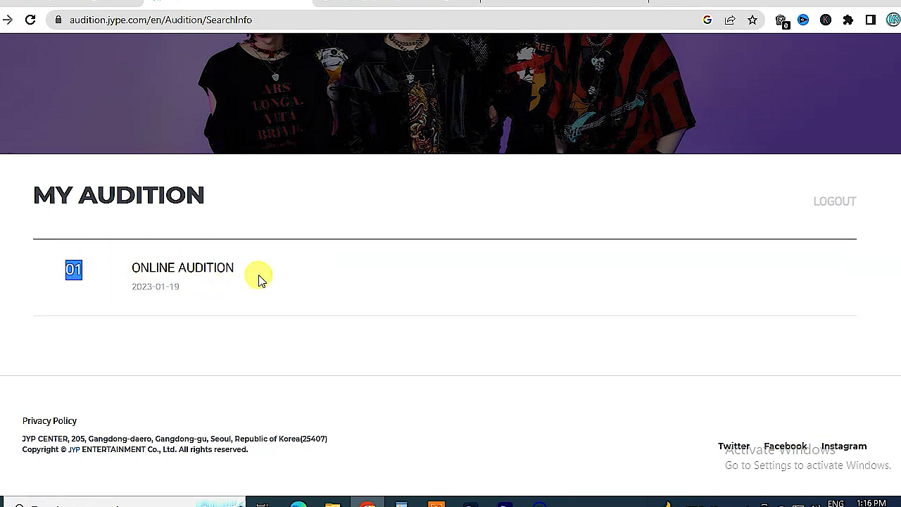
pyautogui.click(217, 269)
pyautogui.scroll(-10, 640, 231)
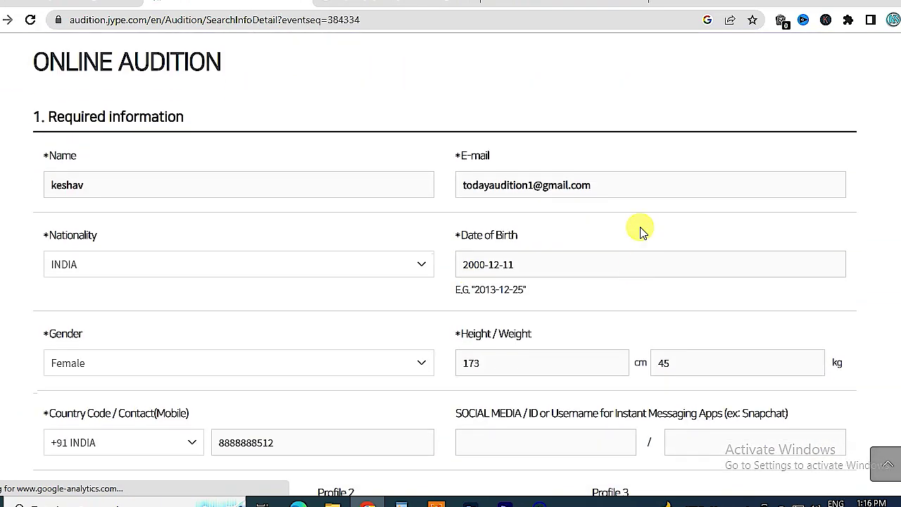
pyautogui.scroll(2, 273, 119)
pyautogui.scroll(3, 422, 105)
pyautogui.scroll(-7, 429, 175)
pyautogui.scroll(3, 568, 247)
pyautogui.scroll(12, 569, 247)
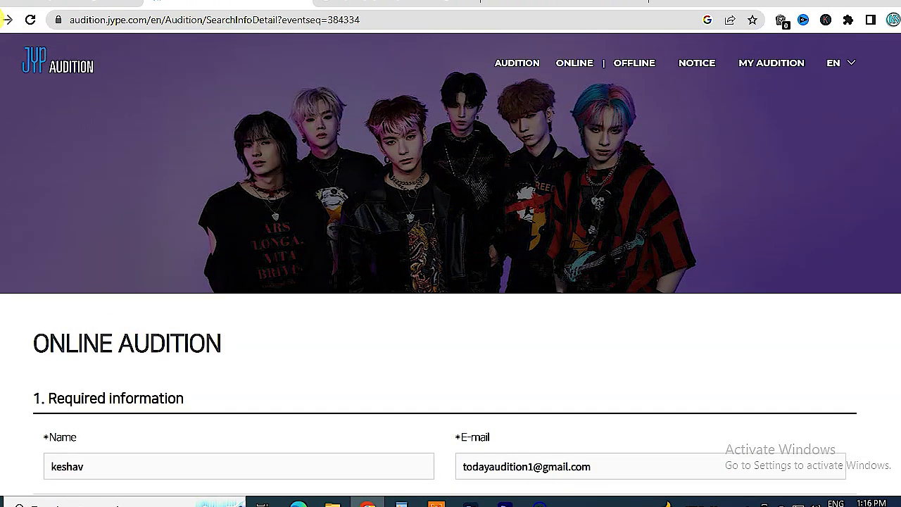
pyautogui.click(7, 20)
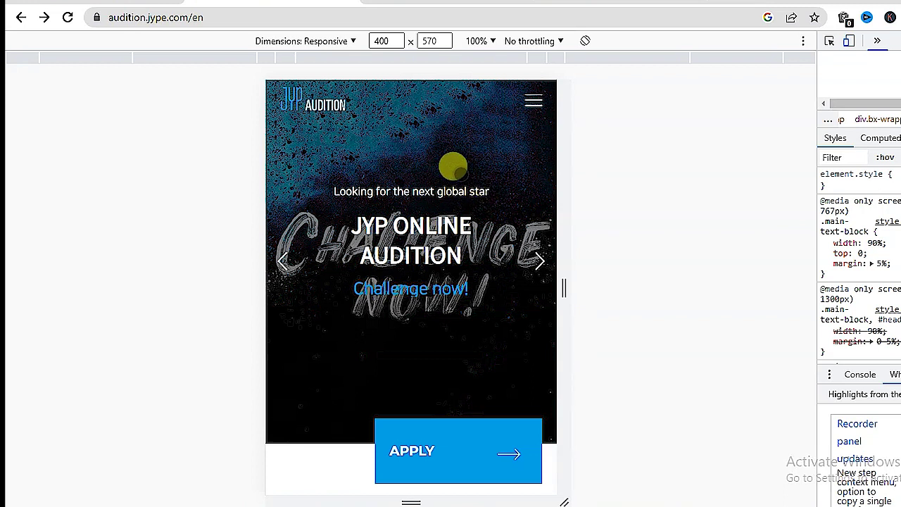
# - In mobile view, tap APPLY on the home page, then APPLY under Non-Korean
pyautogui.scroll(-8, 425, 168)
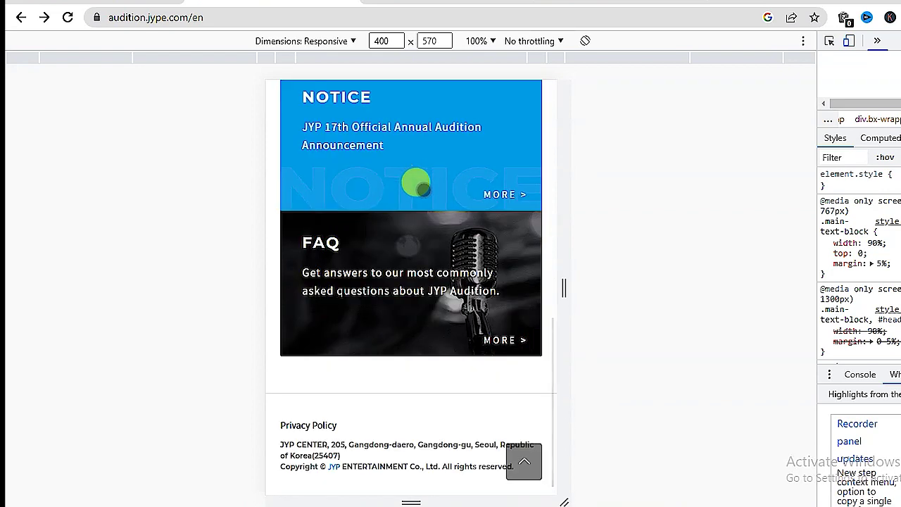
pyautogui.scroll(8, 451, 141)
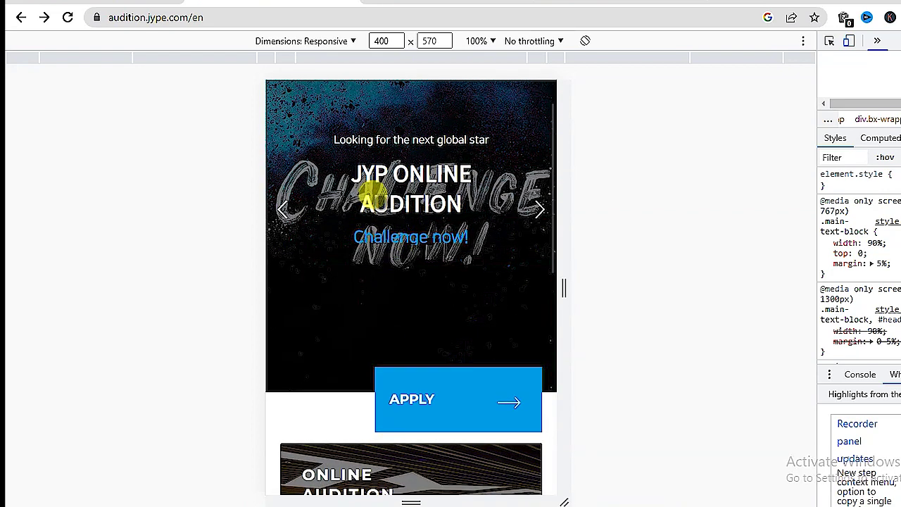
pyautogui.scroll(-2, 415, 267)
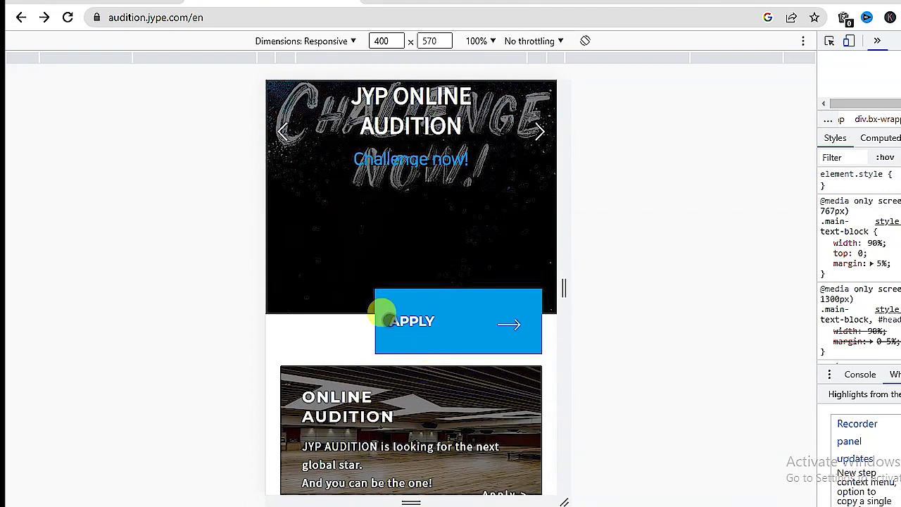
pyautogui.click(424, 313)
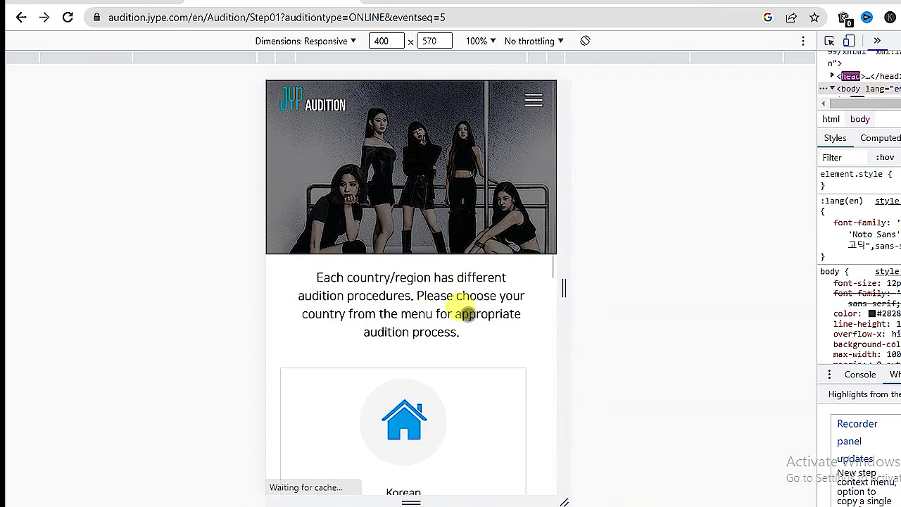
pyautogui.moveTo(467, 366); pyautogui.dragTo(446, 175)
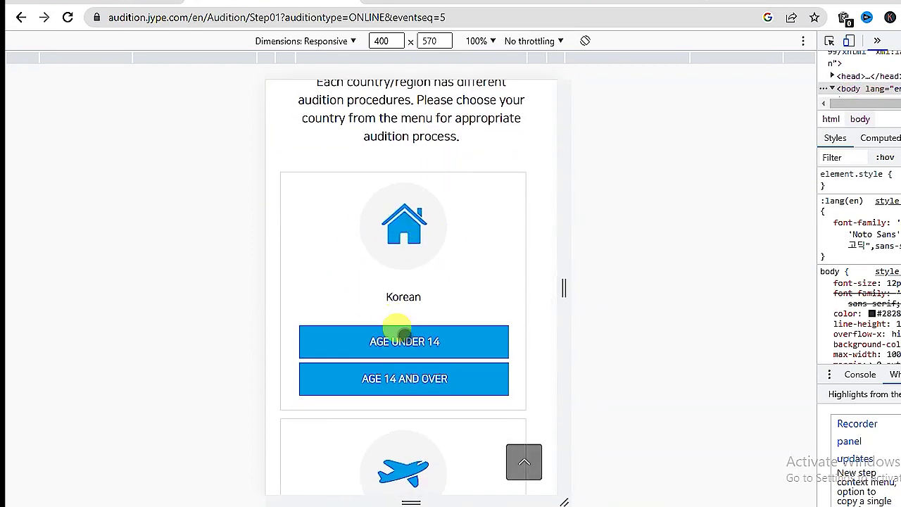
pyautogui.moveTo(467, 263); pyautogui.dragTo(482, 173)
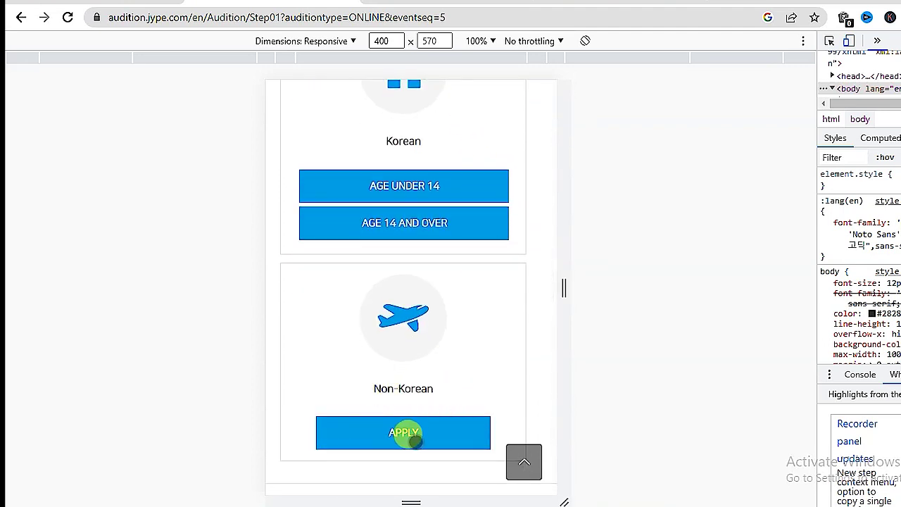
pyautogui.click(404, 432)
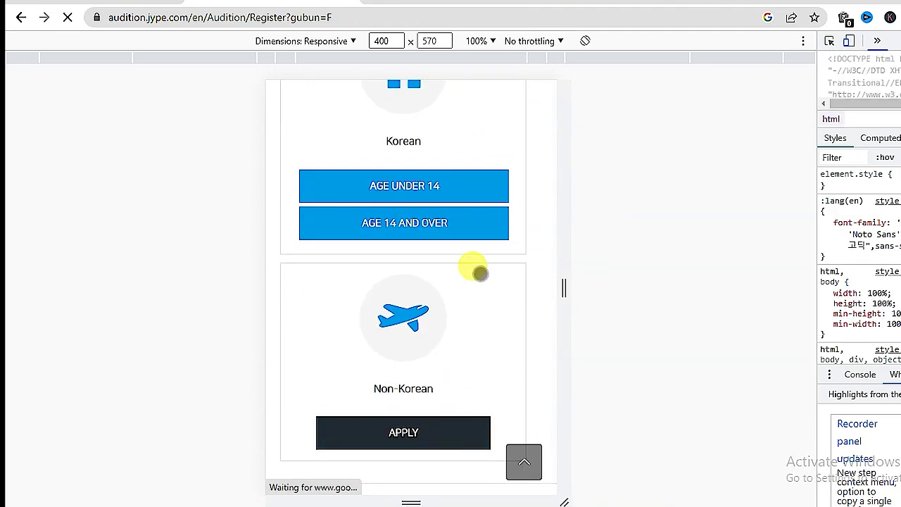
# - Swipe down through the fields of the mobile Non-Korean registration form
pyautogui.moveTo(483, 338); pyautogui.dragTo(458, 120)
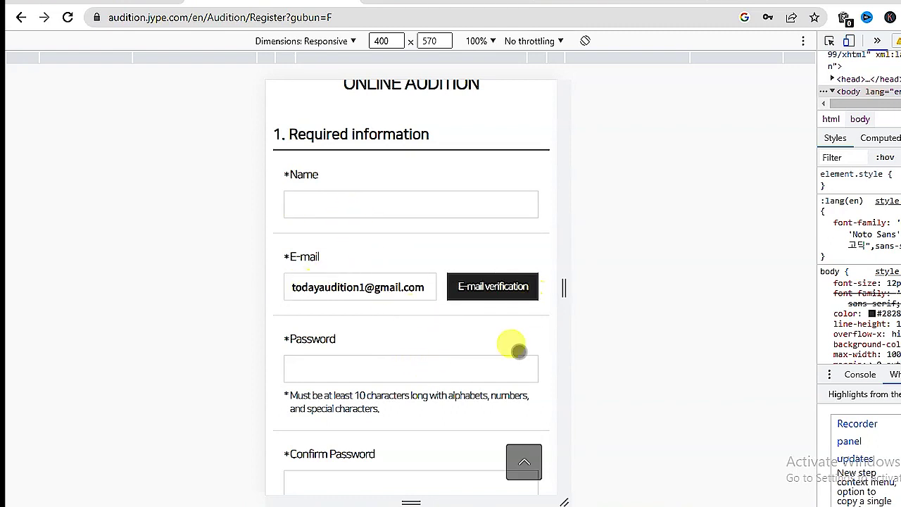
pyautogui.moveTo(458, 405); pyautogui.dragTo(458, 256)
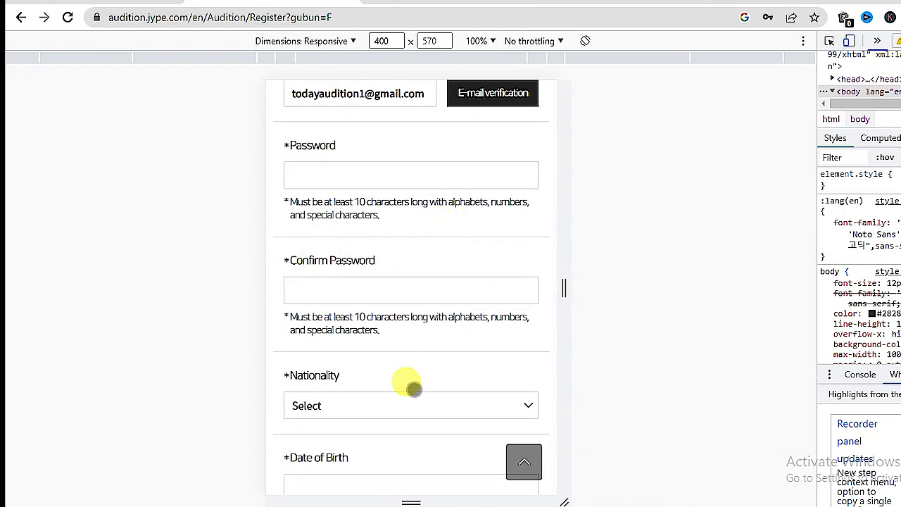
pyautogui.moveTo(409, 383); pyautogui.dragTo(404, 251)
pyautogui.moveTo(398, 418); pyautogui.dragTo(418, 209)
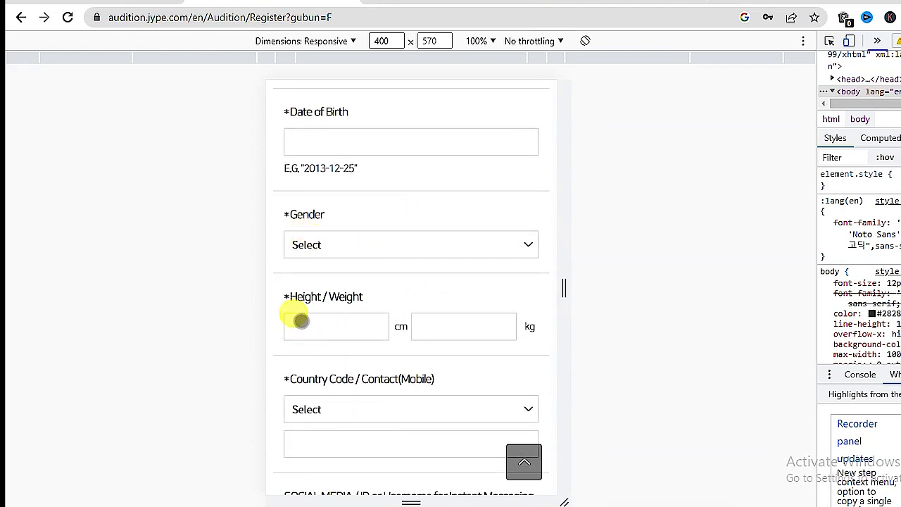
pyautogui.moveTo(432, 379); pyautogui.dragTo(406, 229)
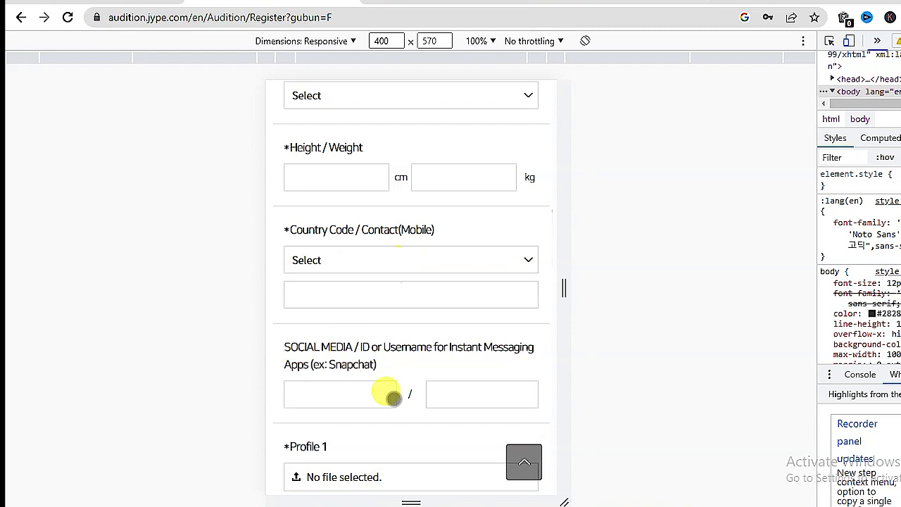
pyautogui.moveTo(393, 397); pyautogui.dragTo(352, 221)
# - Continue to the Terms and Privacy Policy agreements, then open the site navigation menu
pyautogui.scroll(-2, 380, 335)
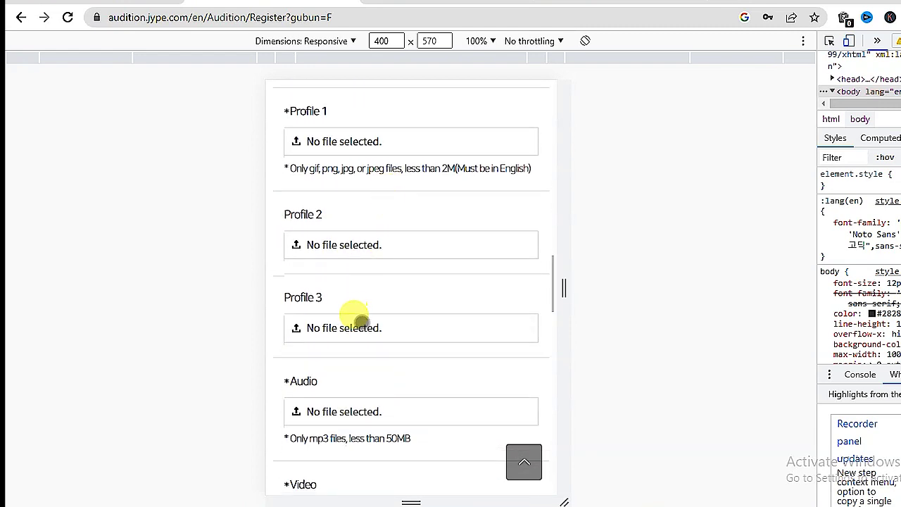
pyautogui.moveTo(410, 433); pyautogui.dragTo(365, 211)
pyautogui.moveTo(395, 396); pyautogui.dragTo(416, 225)
pyautogui.moveTo(311, 298); pyautogui.dragTo(352, 197)
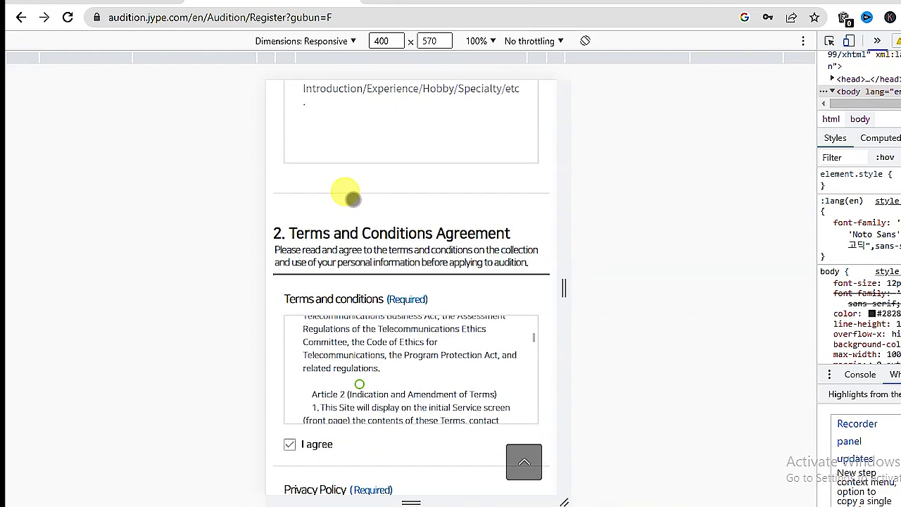
pyautogui.scroll(-3, 529, 310)
pyautogui.scroll(-2, 450, 394)
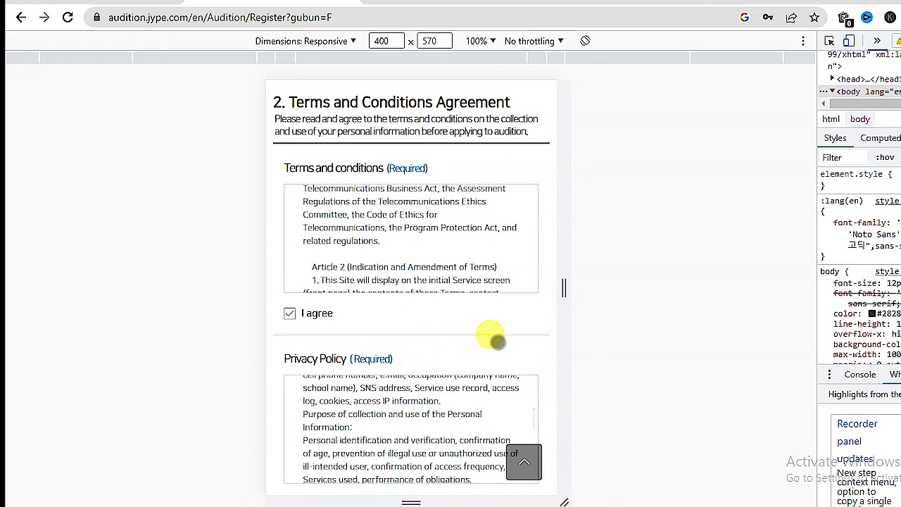
pyautogui.scroll(-5, 509, 373)
pyautogui.click(539, 99)
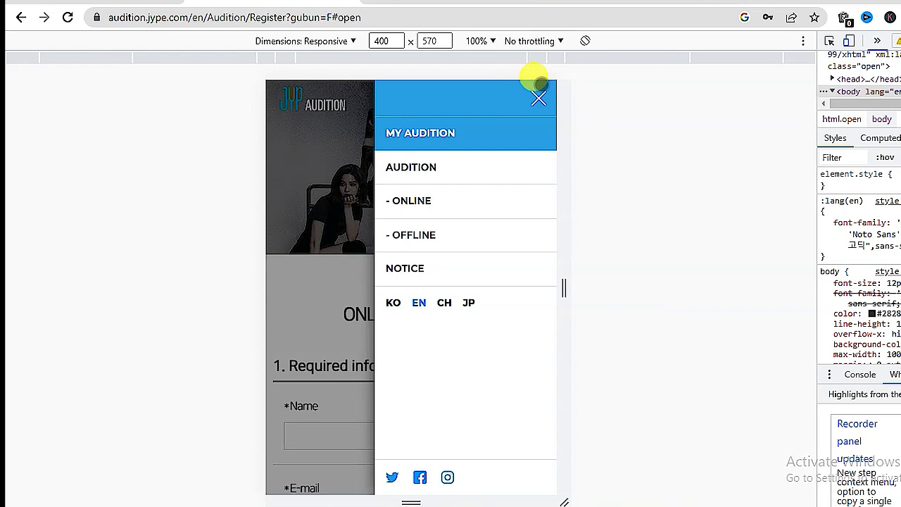
# - Close and reopen the navigation menu, then go to the My Audition page
pyautogui.click(538, 98)
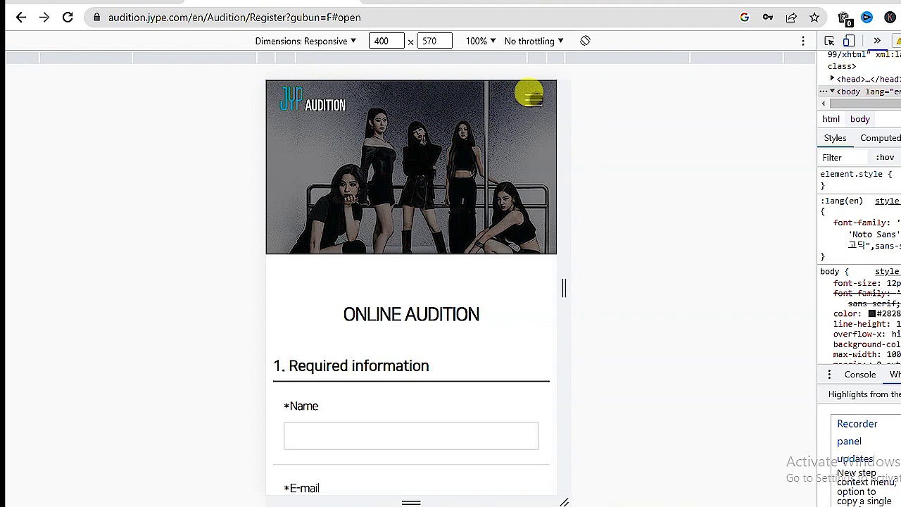
pyautogui.click(535, 99)
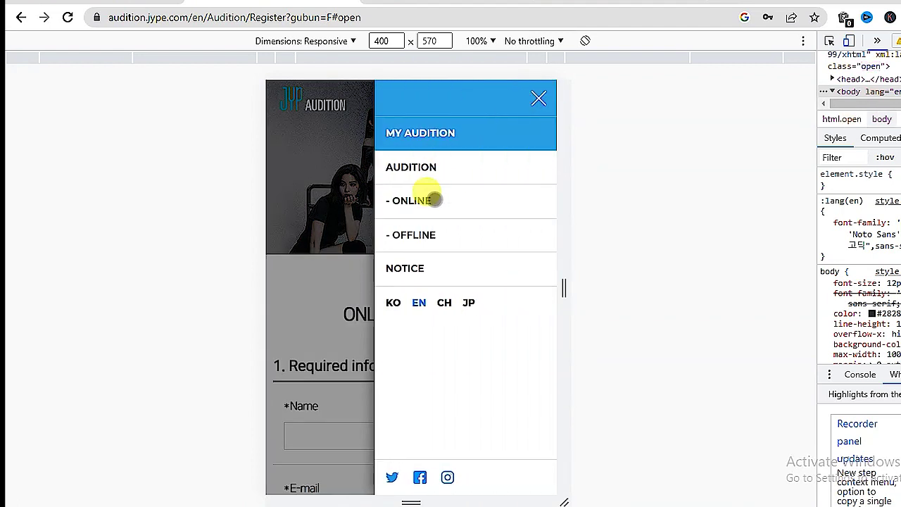
pyautogui.click(432, 136)
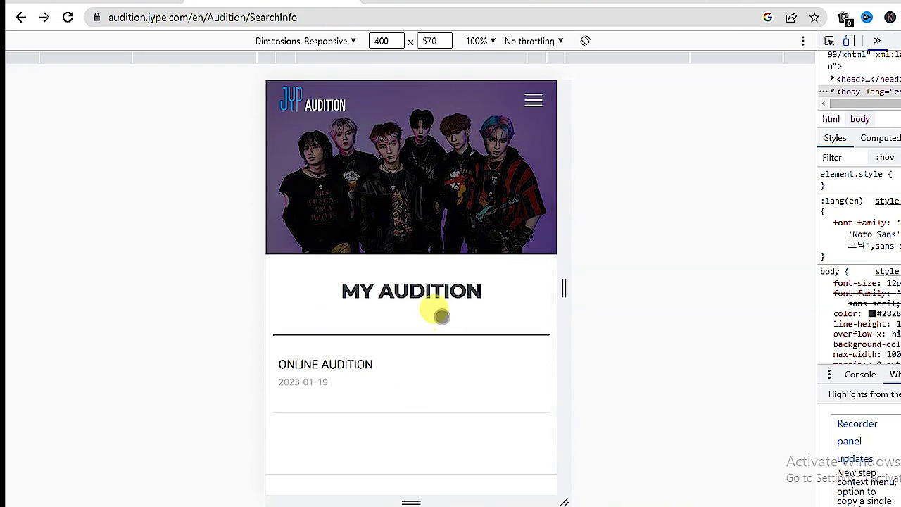
# - Check the 2023-01-19 Online Audition listing, then switch to the jyp folder in File Explorer
pyautogui.scroll(-1, 354, 360)
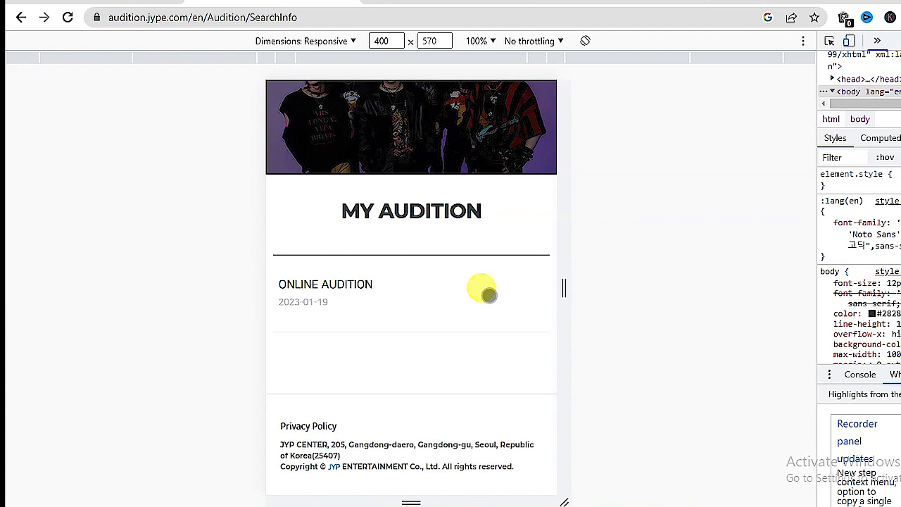
pyautogui.moveTo(419, 501)
pyautogui.click(438, 471)
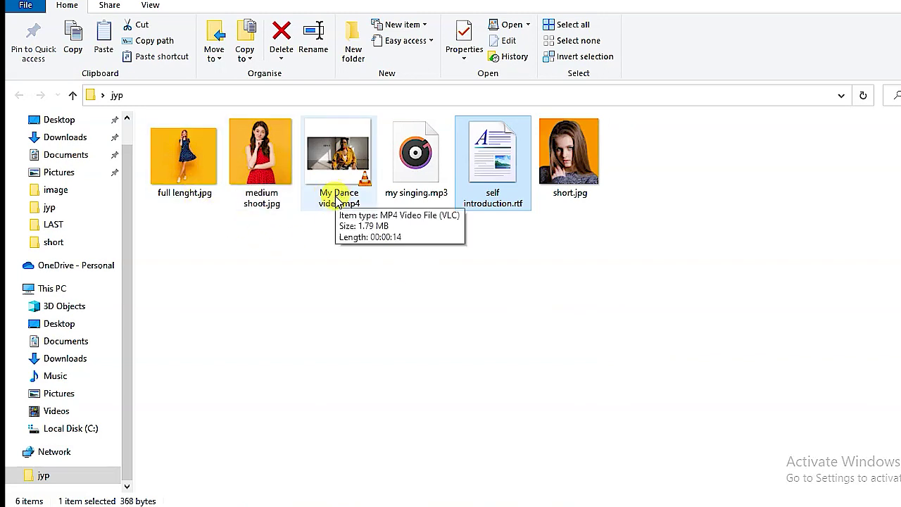
pyautogui.moveTo(414, 191)
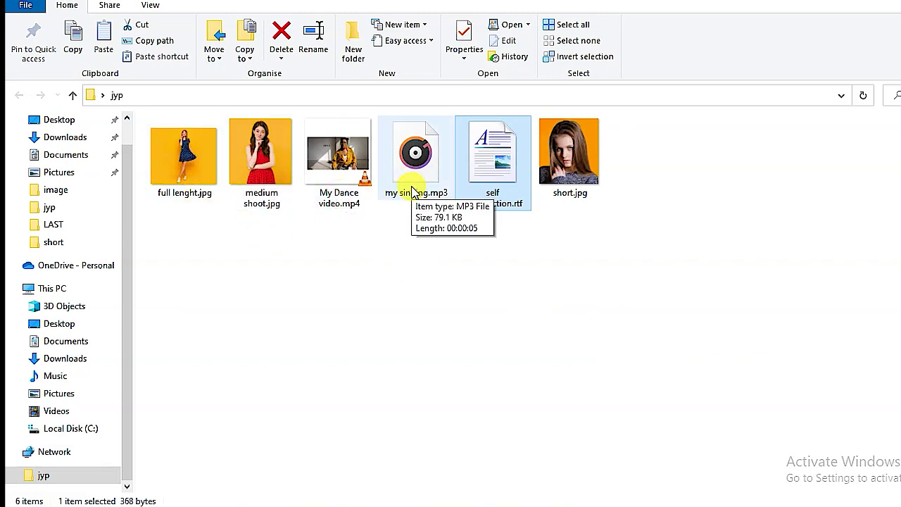